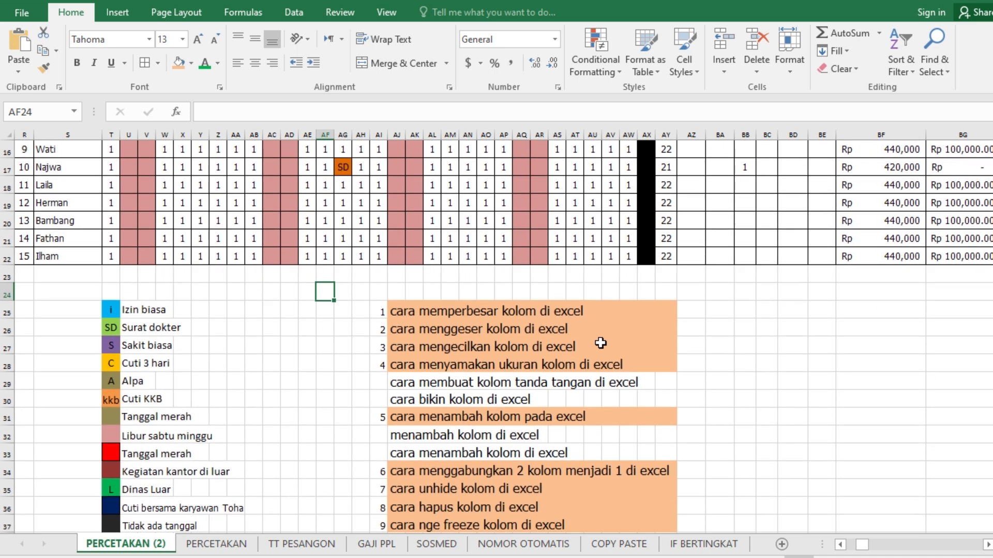
Look through the list of column techniques below the monthly attendance table and the table itself
{"action": "scroll", "coordinate": [600, 342], "scroll_direction": "up", "scroll_amount": 2}
{"action": "scroll", "coordinate": [600, 343], "scroll_direction": "down", "scroll_amount": 3}
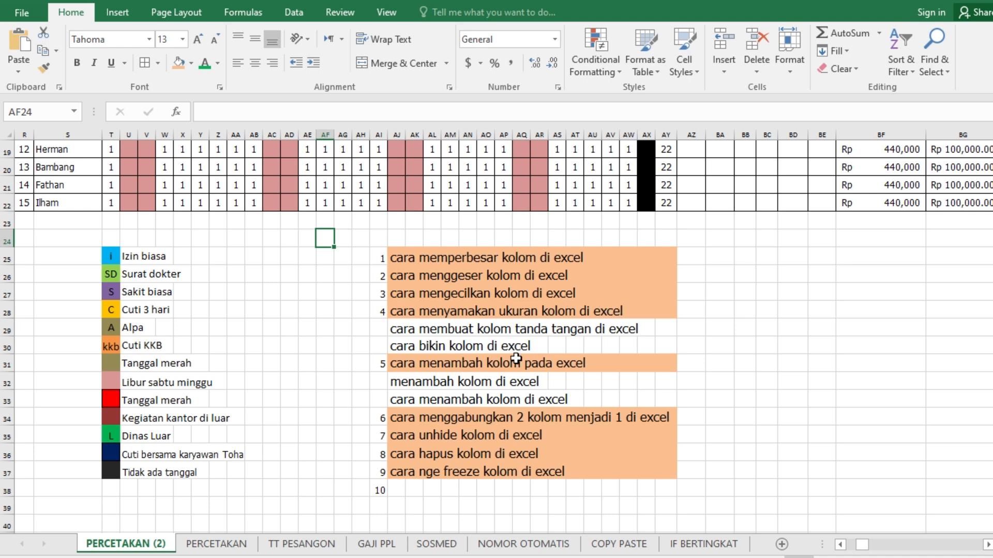
{"action": "scroll", "coordinate": [538, 404], "scroll_direction": "down", "scroll_amount": 2}
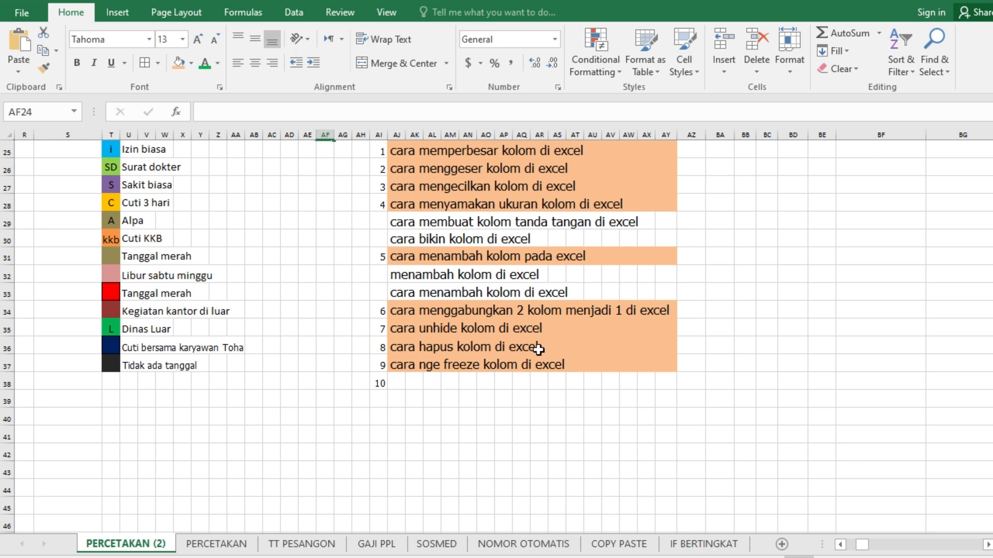
{"action": "scroll", "coordinate": [535, 348], "scroll_direction": "up", "scroll_amount": 6}
{"action": "scroll", "coordinate": [535, 347], "scroll_direction": "up", "scroll_amount": 2}
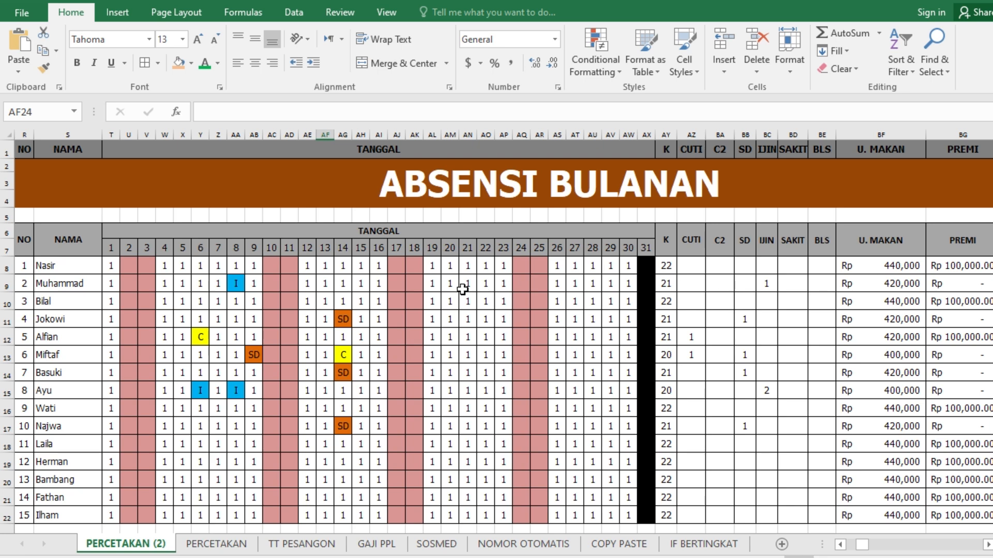
{"action": "scroll", "coordinate": [497, 334], "scroll_direction": "down", "scroll_amount": 2}
{"action": "scroll", "coordinate": [514, 345], "scroll_direction": "down", "scroll_amount": 3}
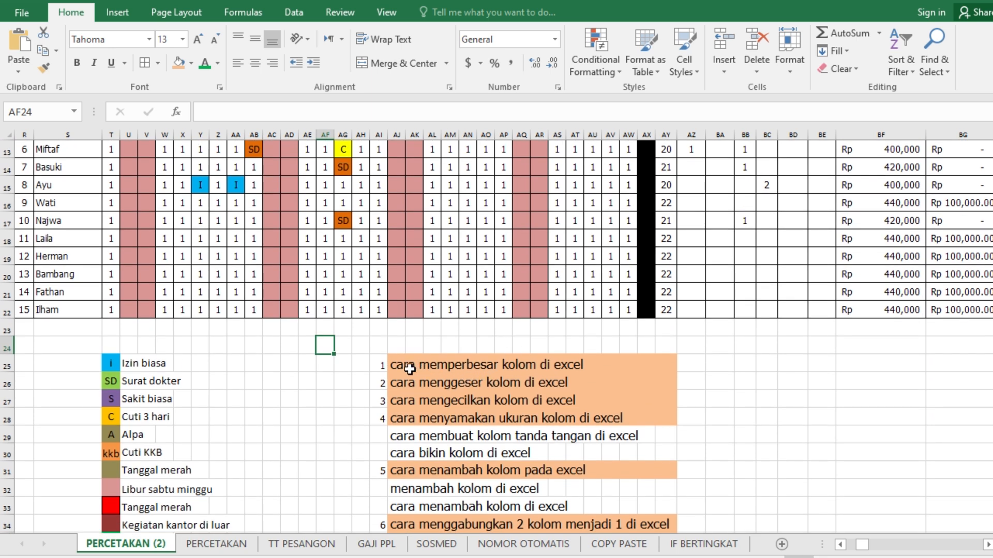
{"action": "scroll", "coordinate": [403, 370], "scroll_direction": "up", "scroll_amount": 5}
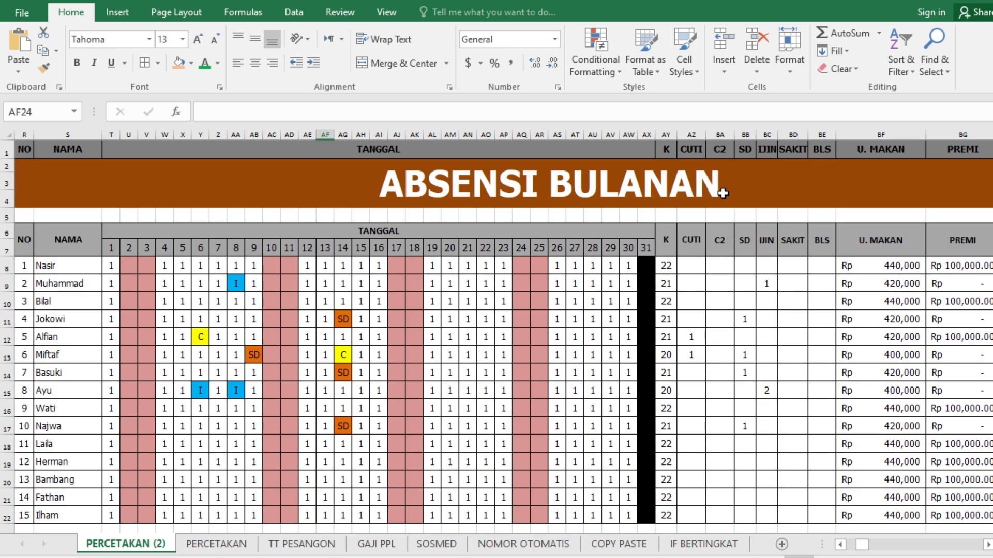
Select the first employee's row from NO to SD and then the whole CUTI column to compare row and column
{"action": "left_click", "coordinate": [690, 231]}
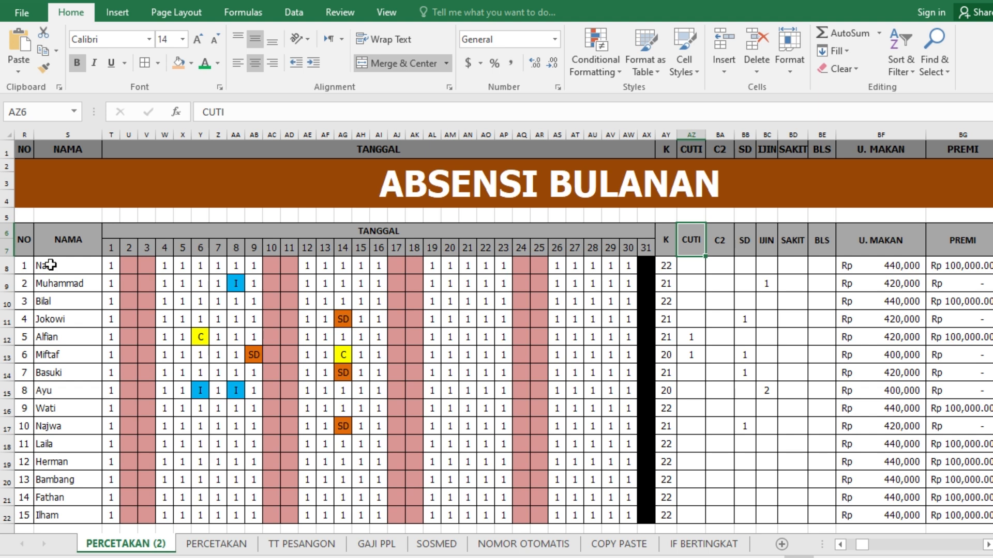
{"action": "left_click", "coordinate": [8, 267]}
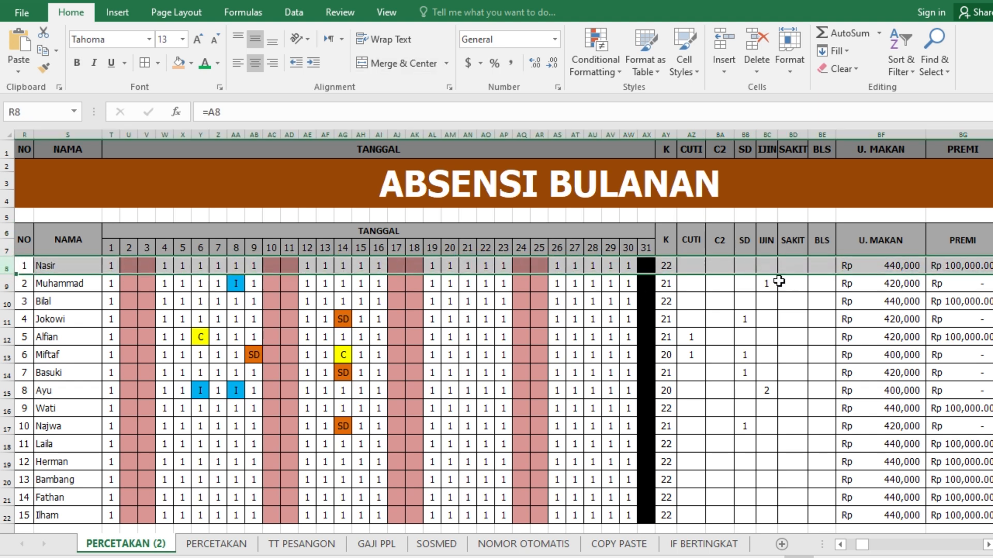
{"action": "left_click_drag", "start_coordinate": [21, 267], "coordinate": [753, 265]}
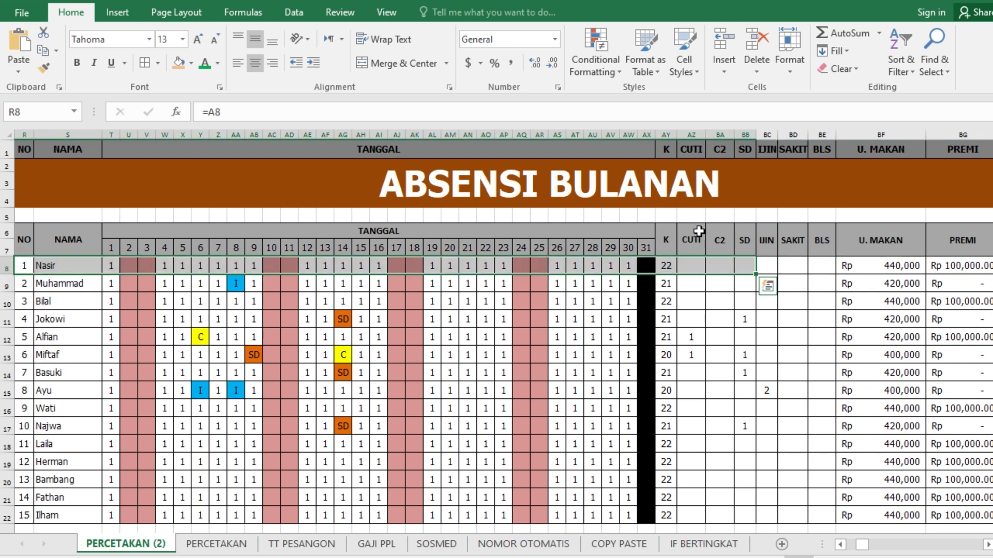
{"action": "left_click", "coordinate": [687, 129]}
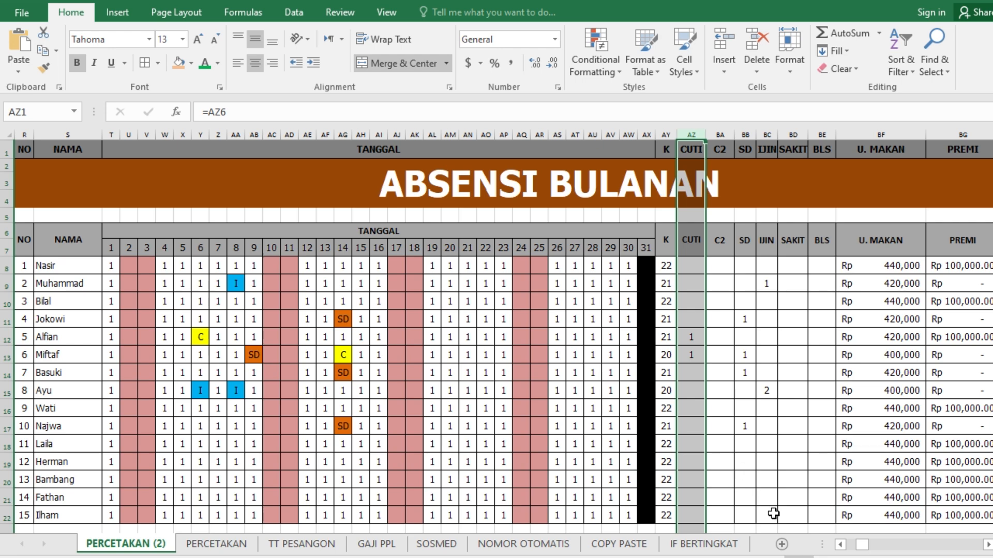
Widen the CUTI column (AZ) to a little under twice its width
{"action": "mouse_move", "coordinate": [861, 548]}
{"action": "left_mouse_down"}
{"action": "mouse_move", "coordinate": [851, 553]}
{"action": "mouse_move", "coordinate": [862, 551]}
{"action": "left_mouse_up"}
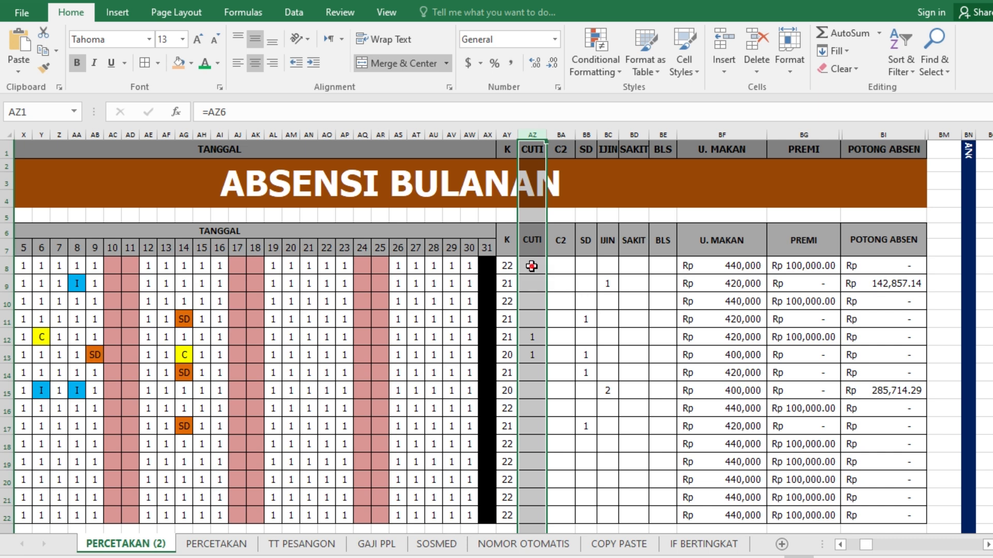
{"action": "left_click", "coordinate": [532, 266]}
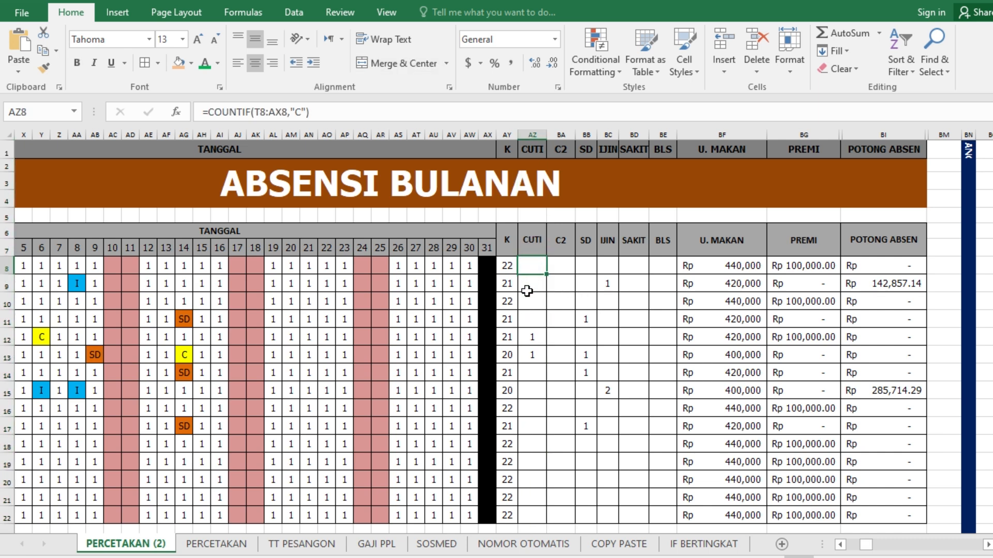
{"action": "scroll", "coordinate": [536, 383], "scroll_direction": "down", "scroll_amount": 3}
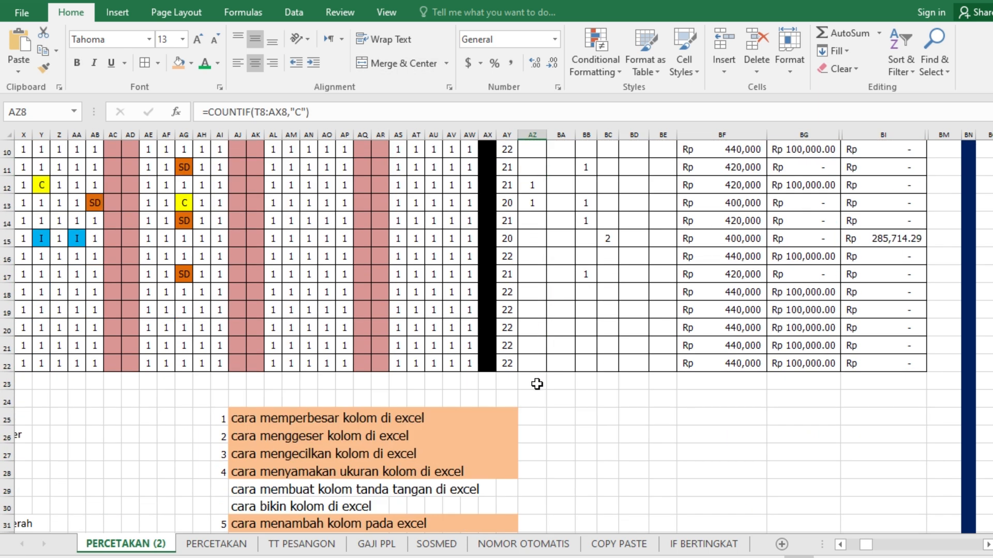
{"action": "scroll", "coordinate": [537, 384], "scroll_direction": "up", "scroll_amount": 3}
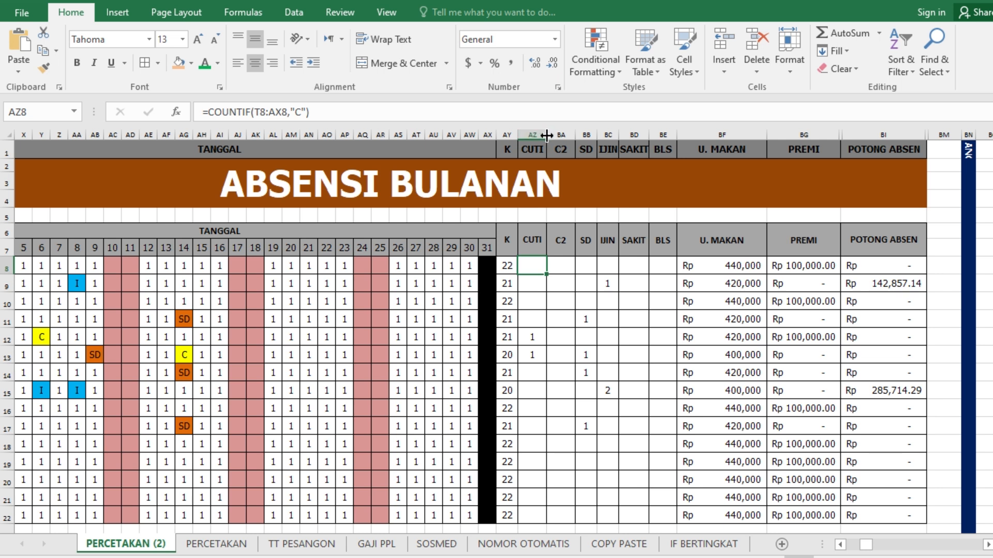
{"action": "left_click_drag", "start_coordinate": [546, 134], "coordinate": [568, 133]}
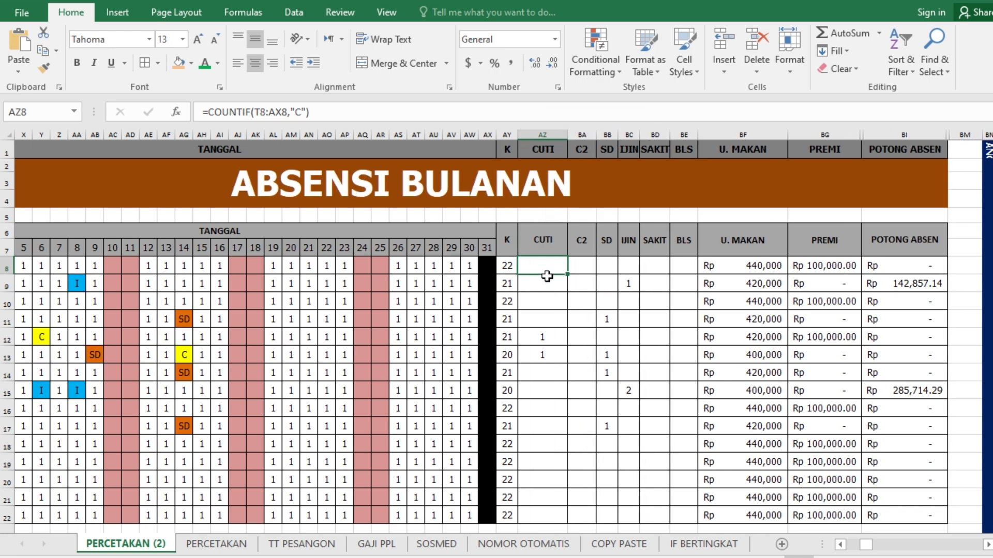
Widen the CUTI column further, to about the width of the POTONG ABSEN column
{"action": "scroll", "coordinate": [532, 328], "scroll_direction": "down", "scroll_amount": 2}
{"action": "scroll", "coordinate": [532, 333], "scroll_direction": "down", "scroll_amount": 2}
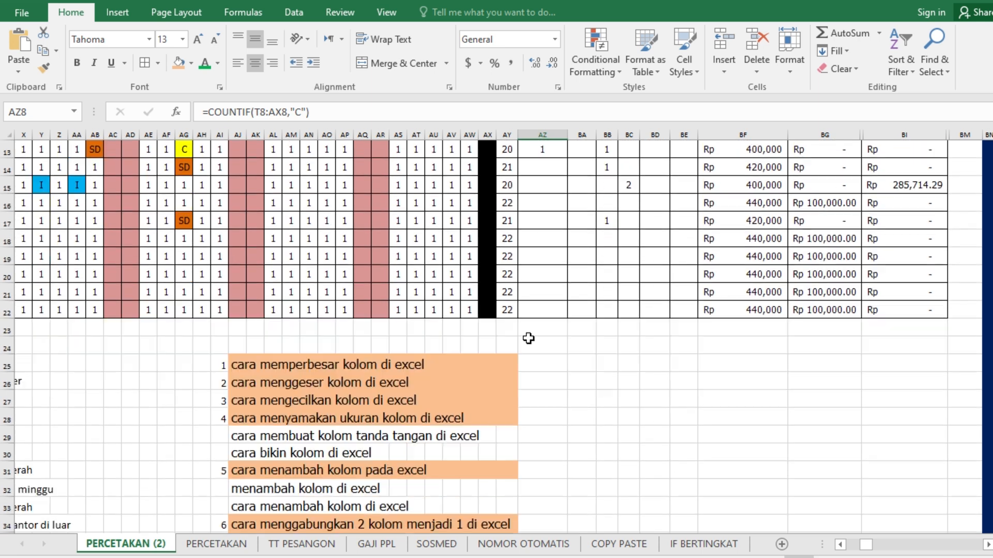
{"action": "scroll", "coordinate": [435, 381], "scroll_direction": "up", "scroll_amount": 4}
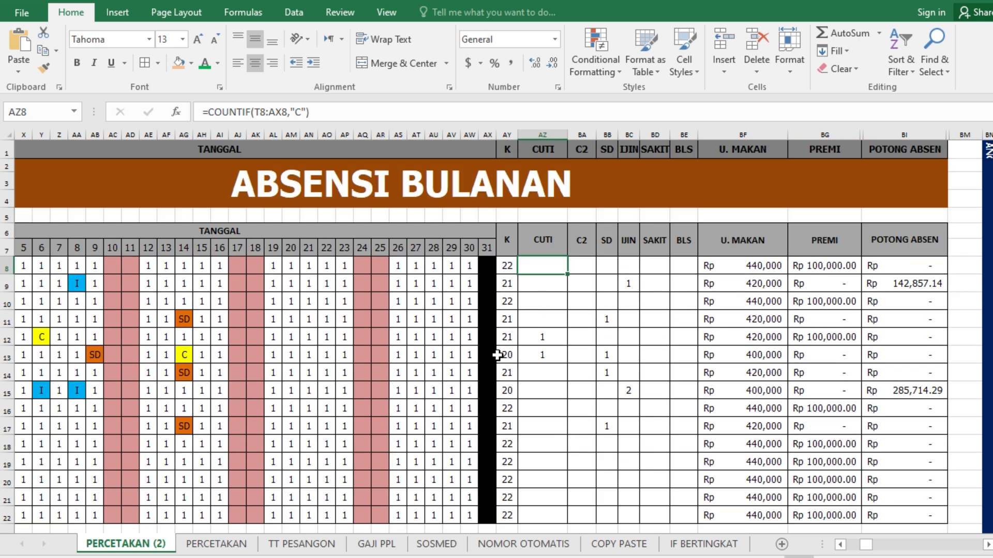
{"action": "left_click", "coordinate": [550, 134]}
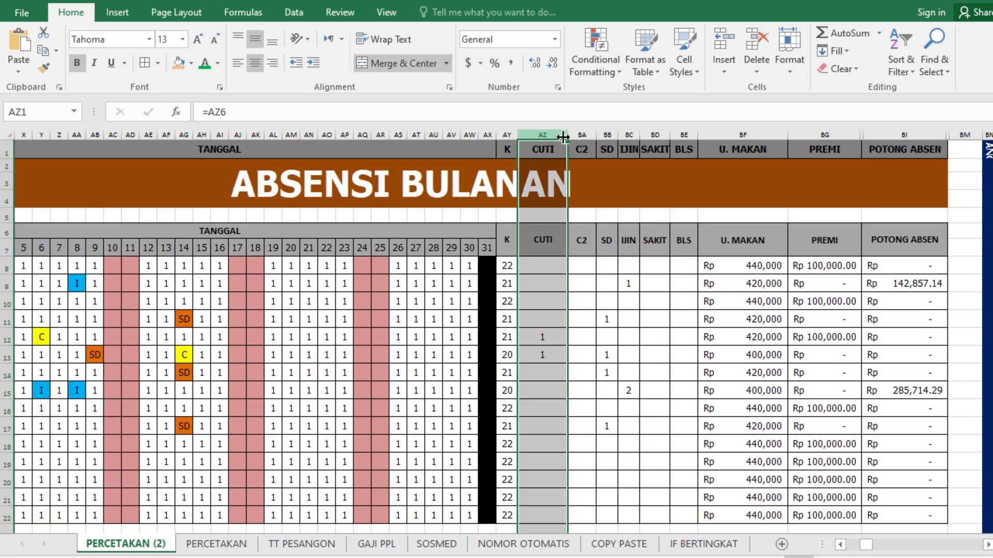
{"action": "left_click_drag", "start_coordinate": [565, 133], "coordinate": [601, 143]}
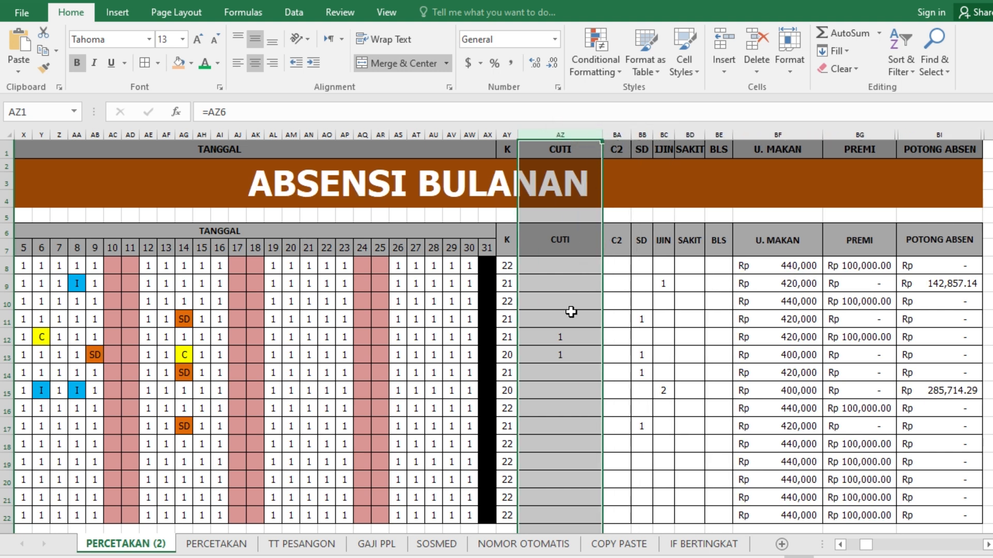
Widen the empty column BM beside POTONG ABSEN until it is slightly wider than the POTONG ABSEN column
{"action": "left_click", "coordinate": [986, 545]}
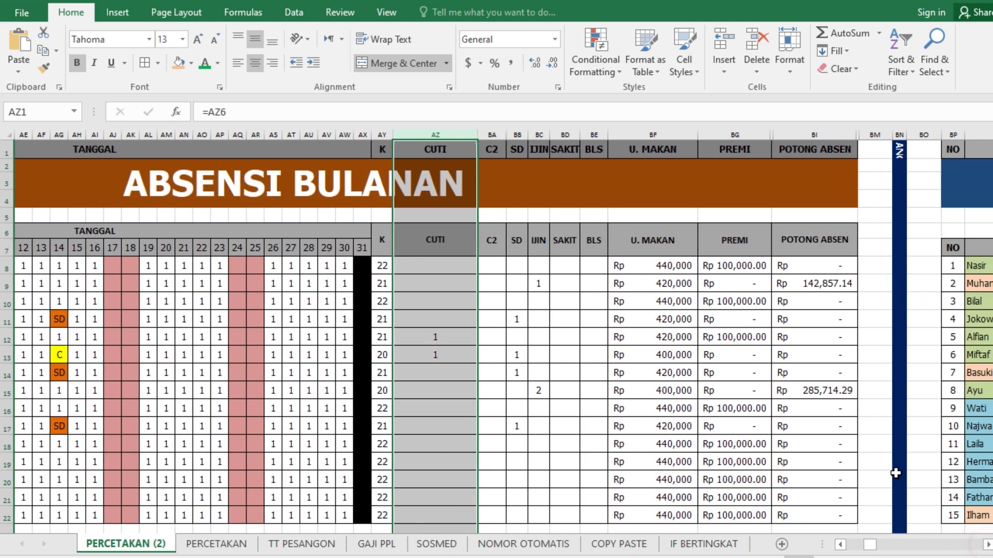
{"action": "scroll", "coordinate": [818, 415], "scroll_direction": "down", "scroll_amount": 1}
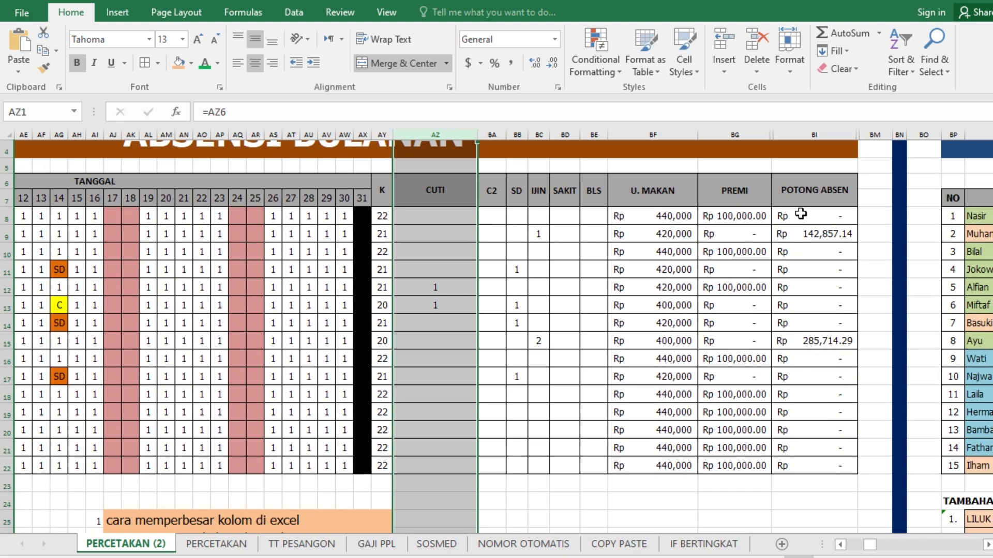
{"action": "left_click", "coordinate": [808, 215]}
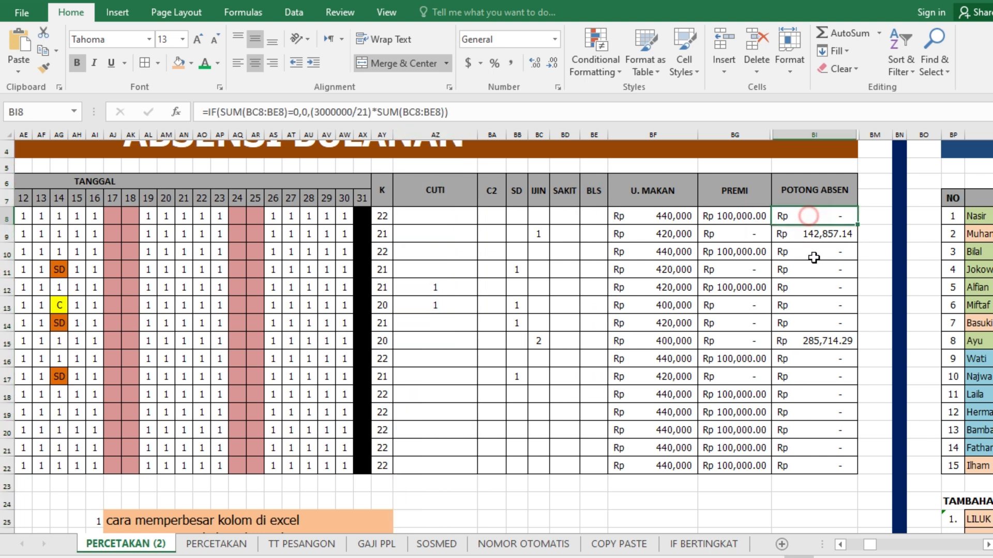
{"action": "left_click_drag", "start_coordinate": [814, 258], "coordinate": [817, 462]}
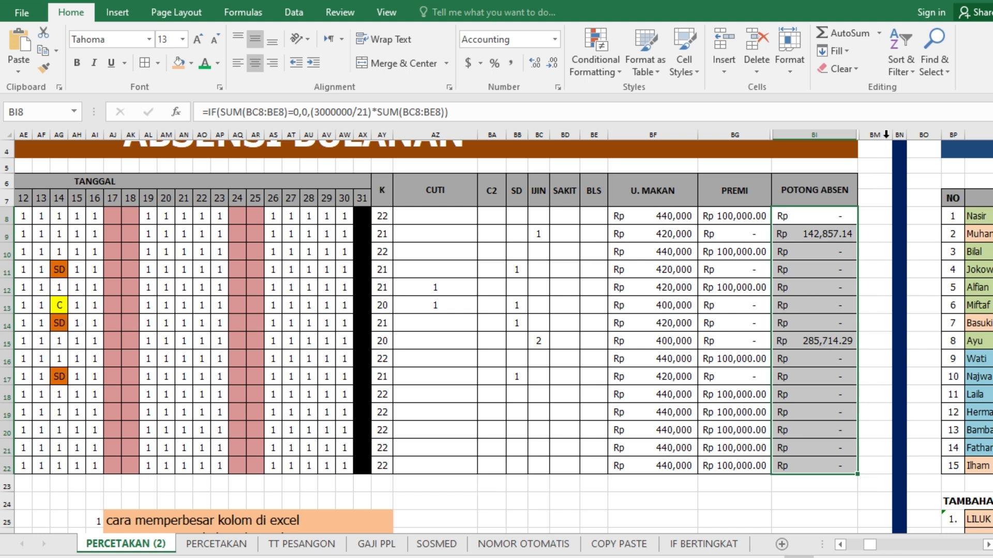
{"action": "left_click_drag", "start_coordinate": [891, 133], "coordinate": [932, 133]}
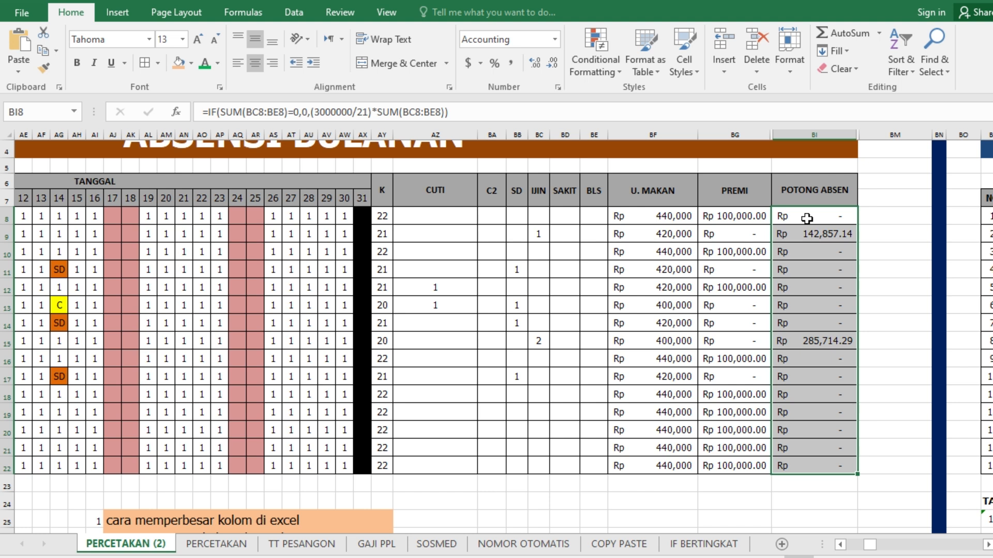
{"action": "left_click_drag", "start_coordinate": [931, 133], "coordinate": [953, 138]}
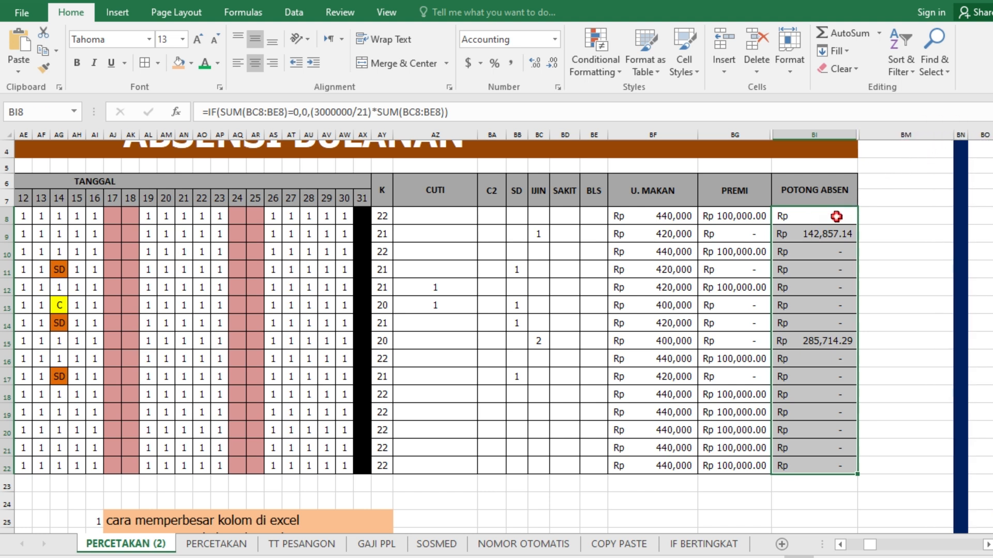
Try to move the whole POTONG ABSEN column (BI) into the empty column BM
{"action": "left_click_drag", "start_coordinate": [836, 216], "coordinate": [811, 466]}
{"action": "left_click", "coordinate": [826, 134]}
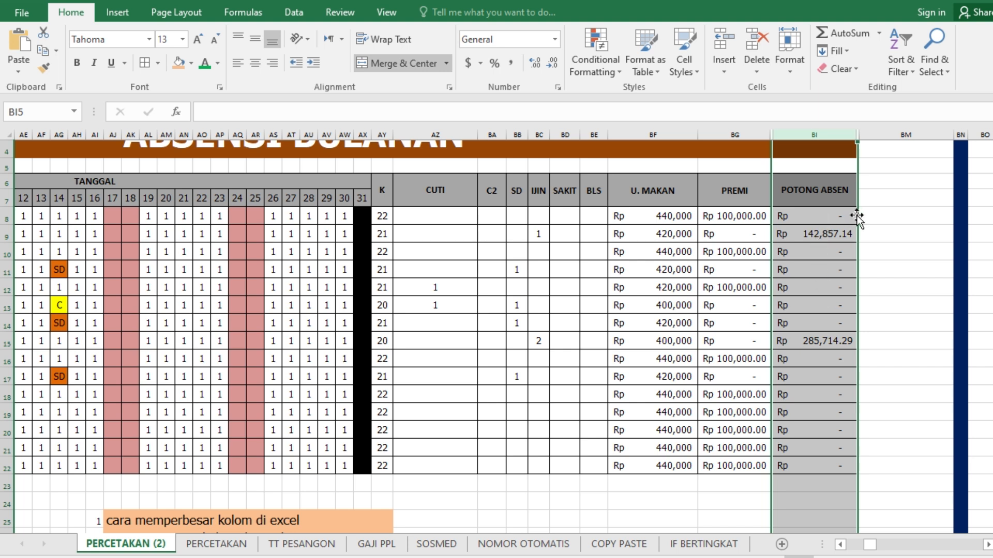
{"action": "mouse_move", "coordinate": [856, 215]}
{"action": "left_mouse_down"}
{"action": "mouse_move", "coordinate": [946, 212]}
{"action": "mouse_move", "coordinate": [848, 232]}
{"action": "mouse_move", "coordinate": [901, 231]}
{"action": "left_mouse_up"}
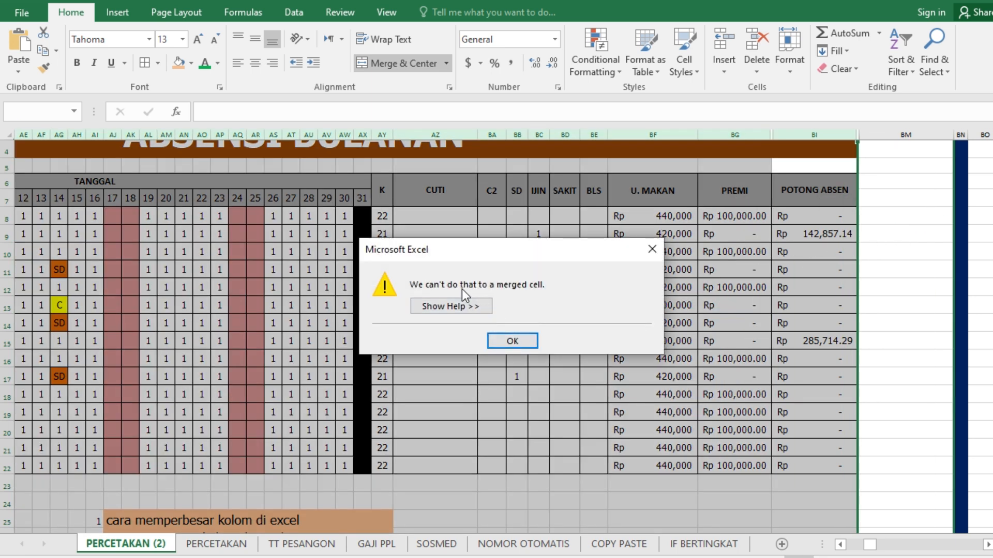
{"action": "left_click", "coordinate": [519, 339]}
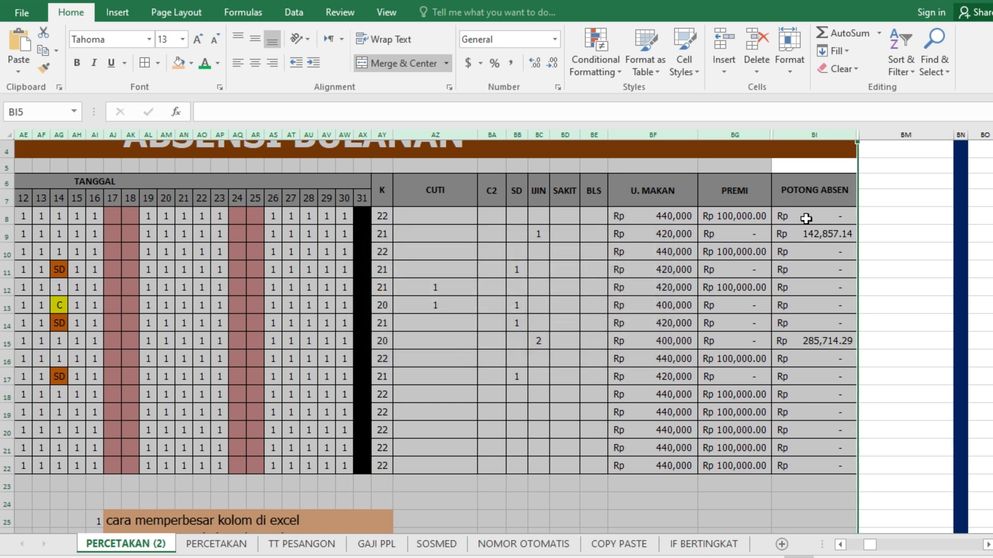
Move the POTONG ABSEN data cells BI8:BI22 into column BM, keeping them in rows 8 to 22
{"action": "left_click", "coordinate": [812, 216]}
{"action": "mouse_move", "coordinate": [812, 216]}
{"action": "left_mouse_down"}
{"action": "mouse_move", "coordinate": [826, 217]}
{"action": "mouse_move", "coordinate": [828, 470]}
{"action": "left_mouse_up"}
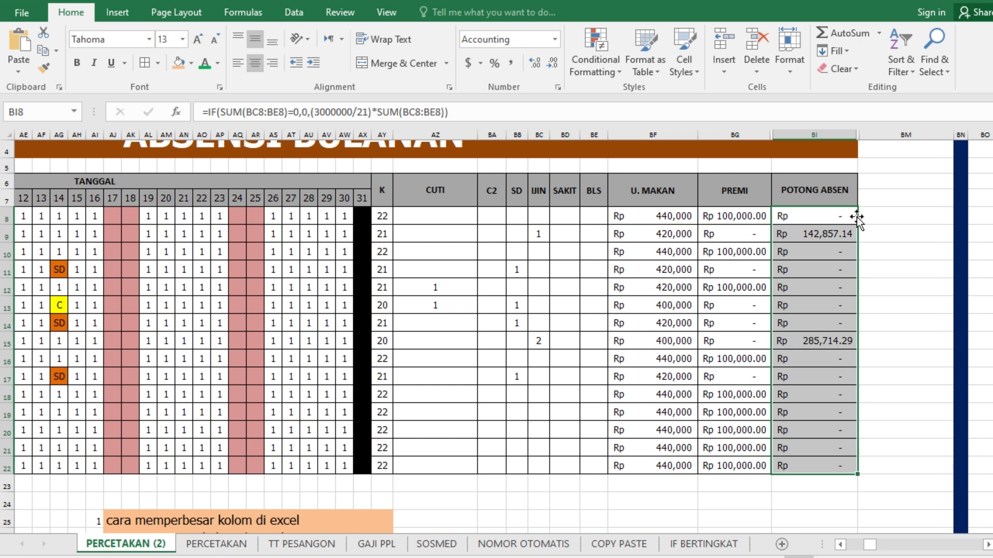
{"action": "left_click_drag", "start_coordinate": [858, 216], "coordinate": [893, 216]}
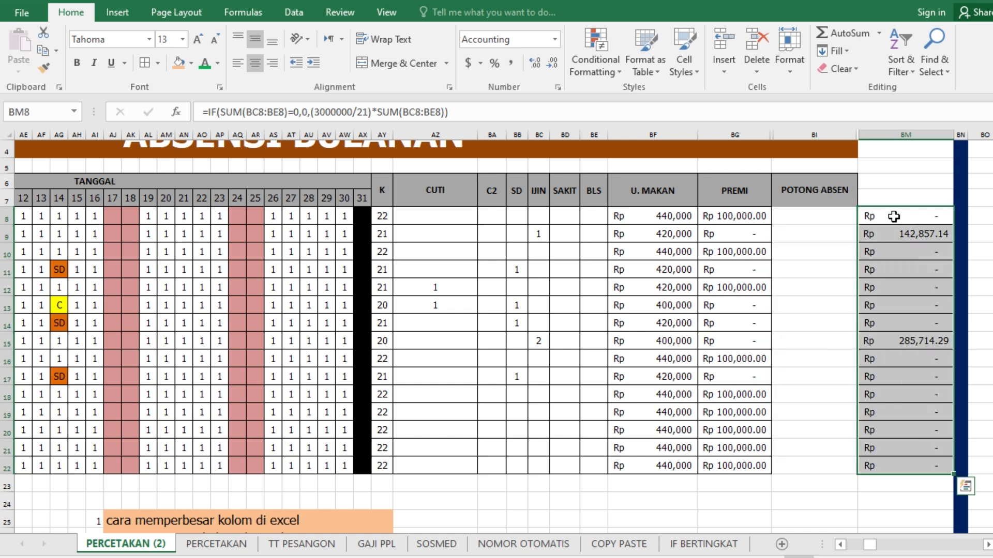
{"action": "scroll", "coordinate": [237, 392], "scroll_direction": "down", "scroll_amount": 1}
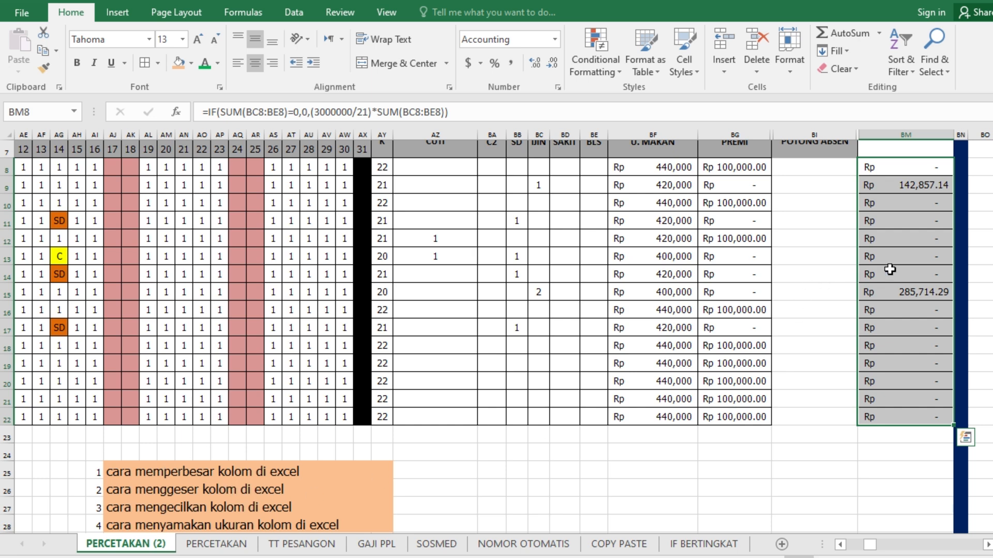
{"action": "scroll", "coordinate": [889, 269], "scroll_direction": "up", "scroll_amount": 1}
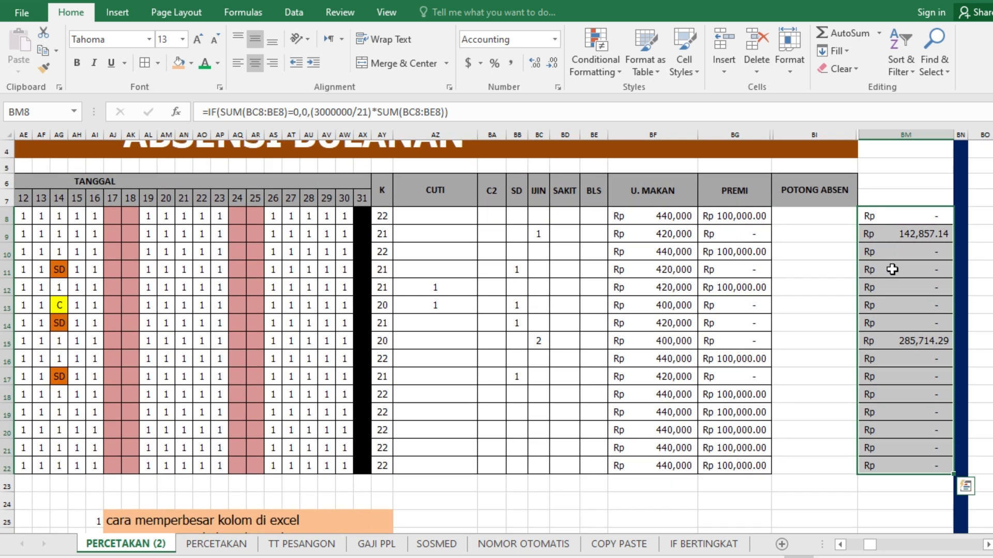
Inspect the formulas in the moved cells BM8 and BM9, and return to the list of column techniques
{"action": "left_click", "coordinate": [901, 234]}
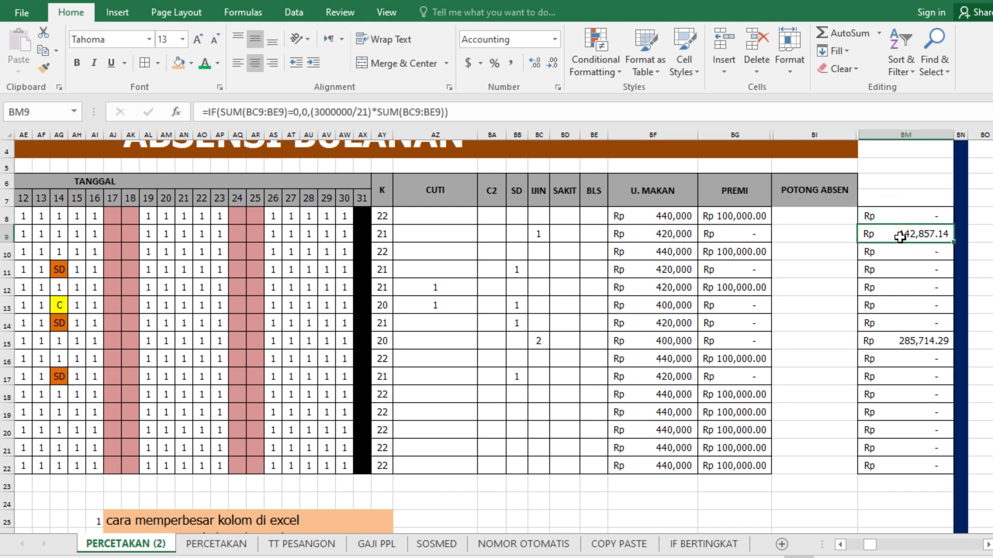
{"action": "left_click", "coordinate": [890, 212]}
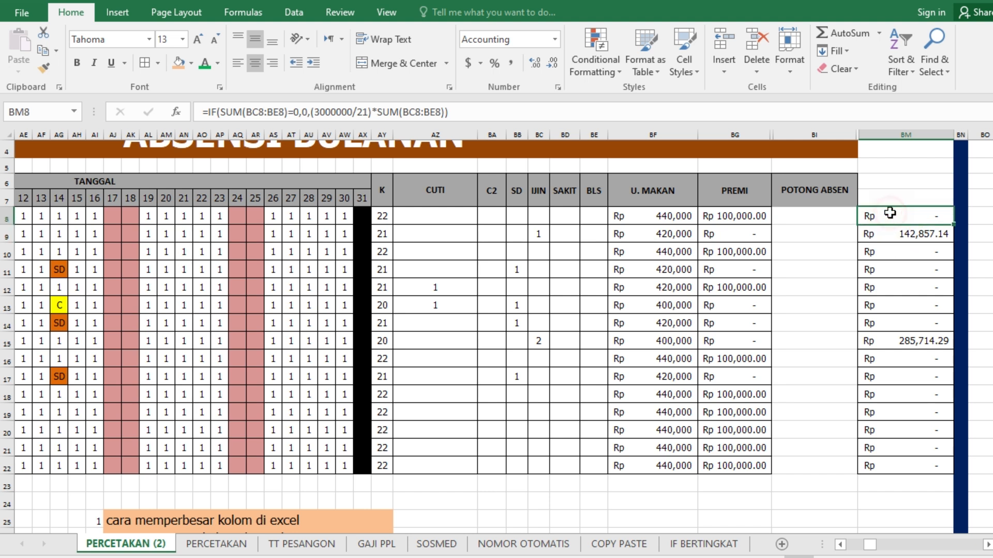
{"action": "left_click", "coordinate": [906, 228]}
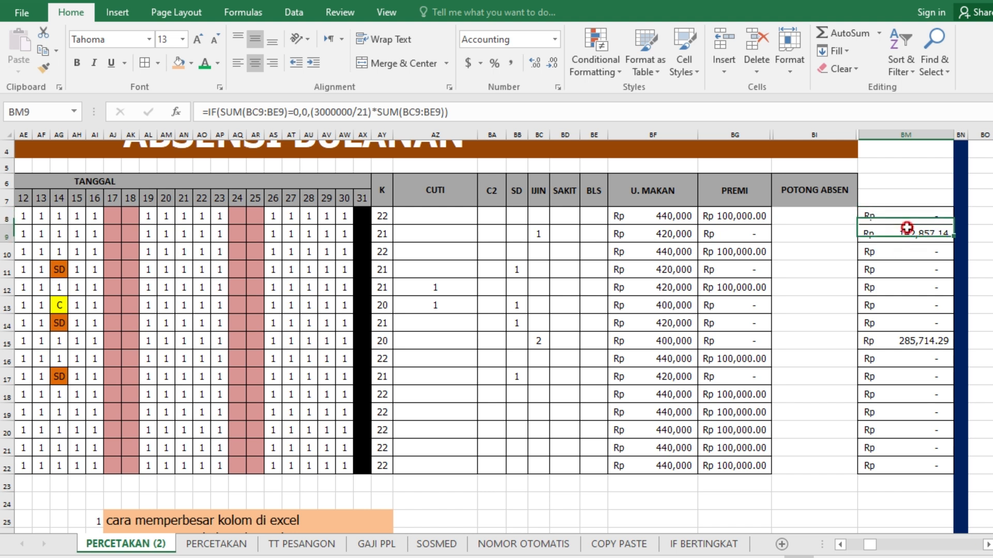
{"action": "left_click", "coordinate": [903, 215]}
{"action": "scroll", "coordinate": [884, 300], "scroll_direction": "down", "scroll_amount": 3}
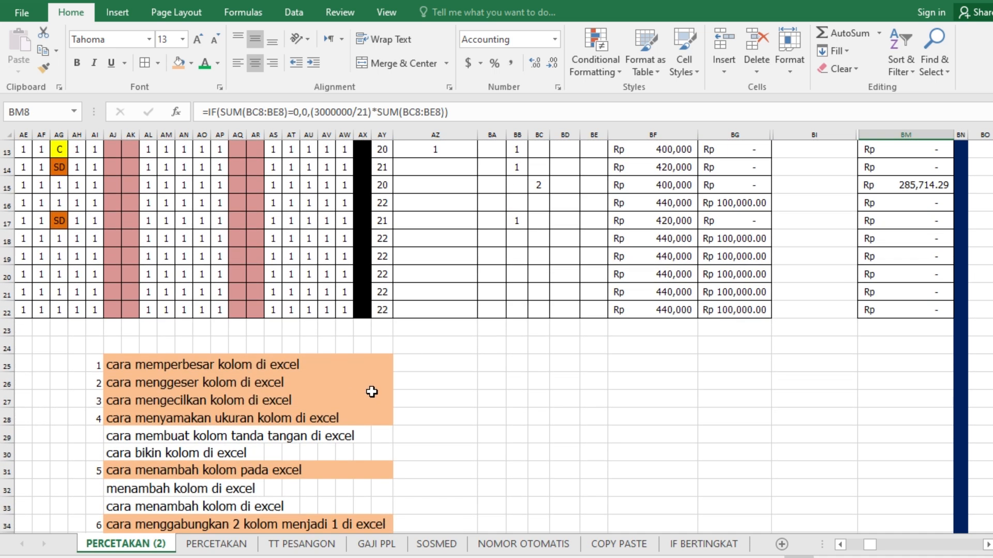
Undo the last move of the POTONG ABSEN data cells and deselect the range
{"action": "scroll", "coordinate": [796, 250], "scroll_direction": "up", "scroll_amount": 2}
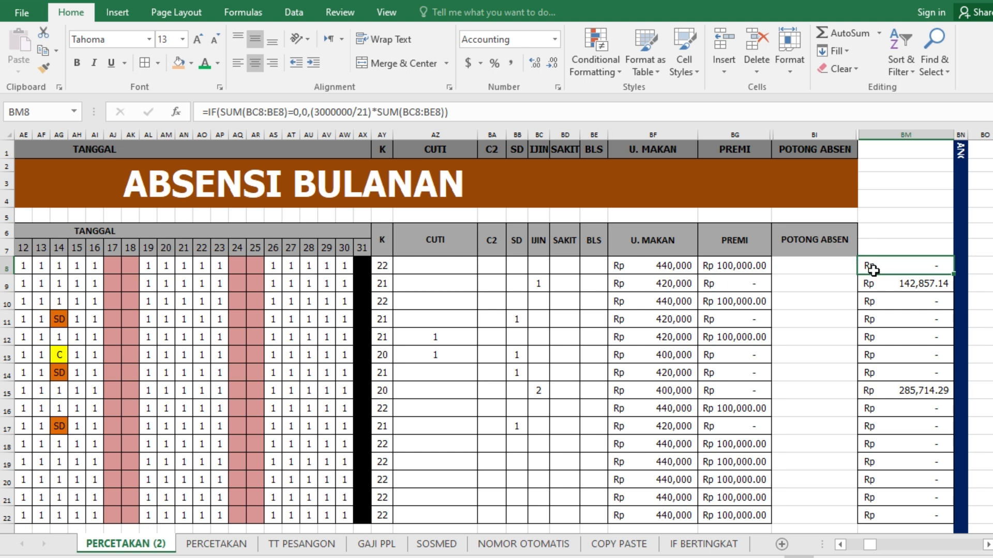
{"action": "key", "text": "ctrl+z"}
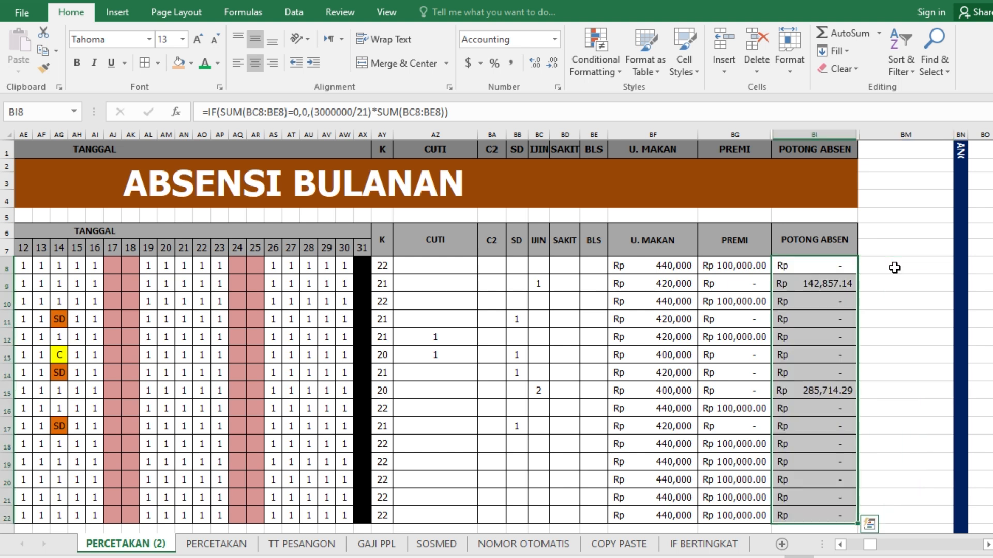
{"action": "left_click", "coordinate": [894, 268]}
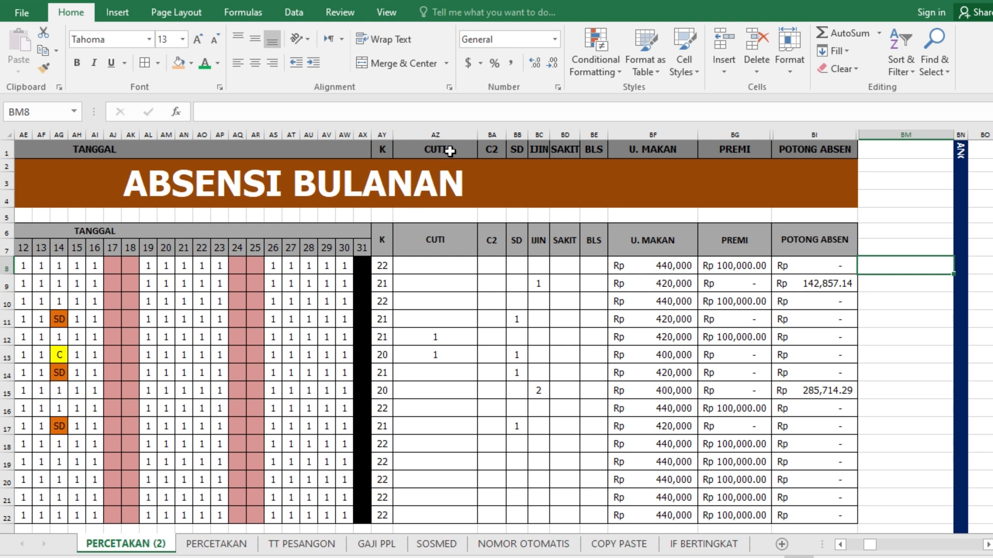
Narrow the CUTI column (AZ) to about three quarters of its width
{"action": "left_click", "coordinate": [457, 134]}
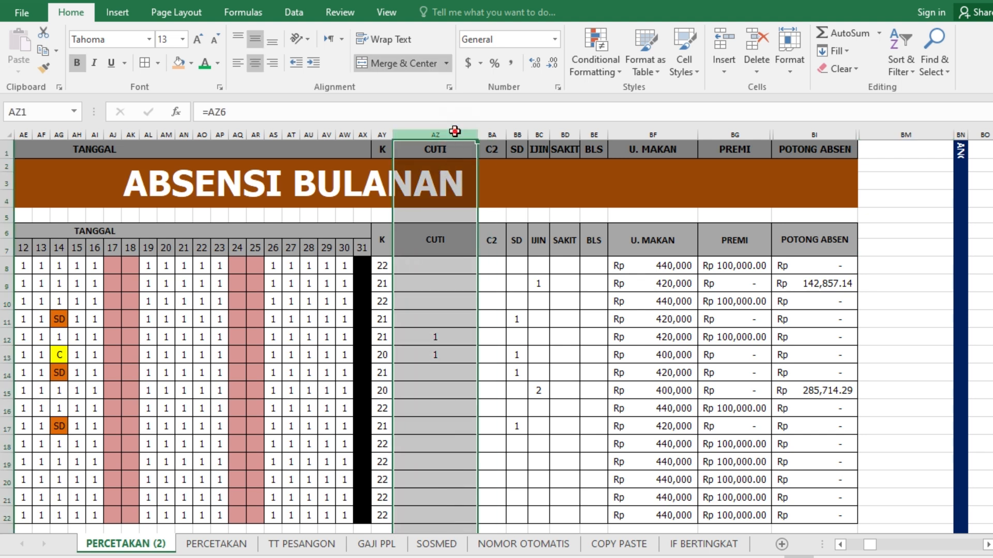
{"action": "left_click", "coordinate": [451, 266]}
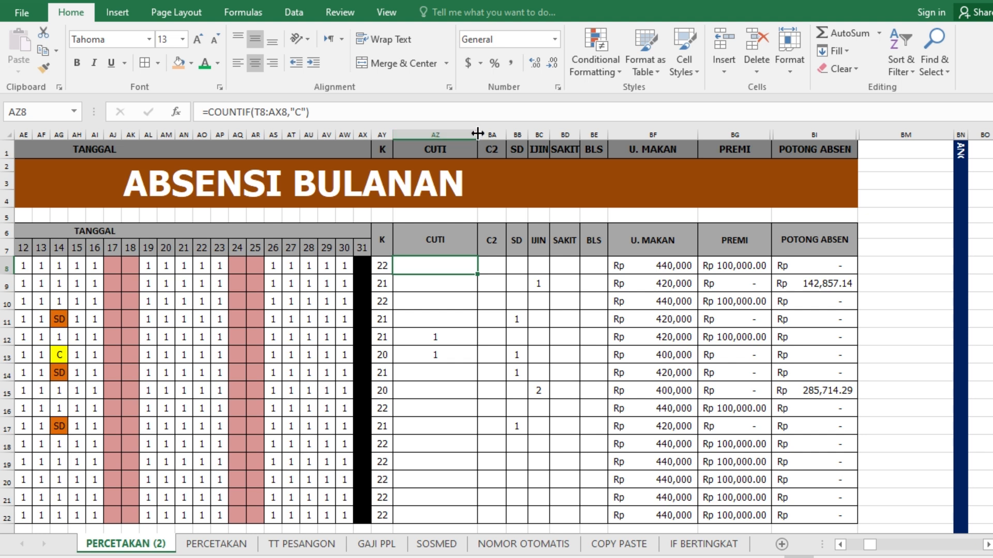
{"action": "left_click_drag", "start_coordinate": [477, 133], "coordinate": [455, 137]}
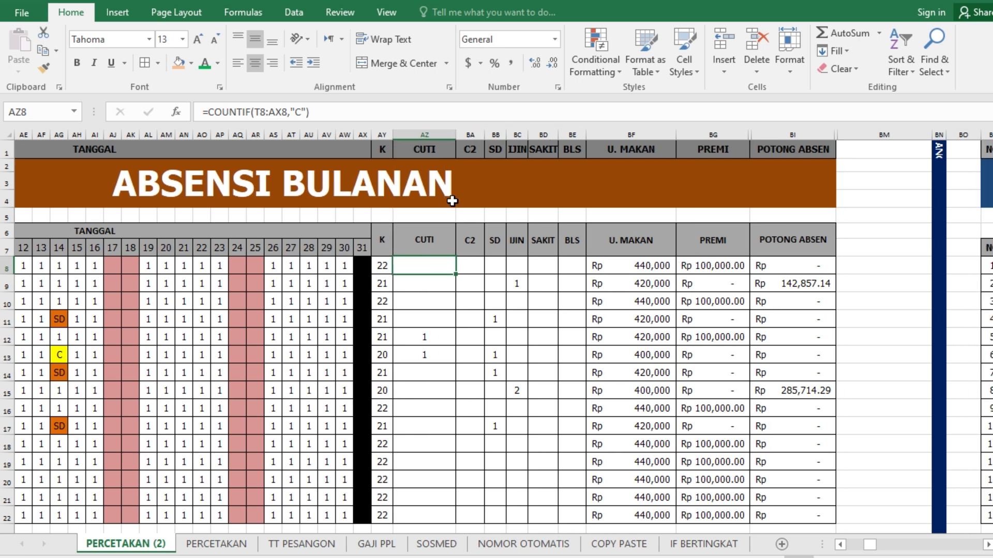
Check the column width setting of the first TANGGAL day column (T) in the attendance table without changing it
{"action": "scroll", "coordinate": [181, 431], "scroll_direction": "down", "scroll_amount": 5}
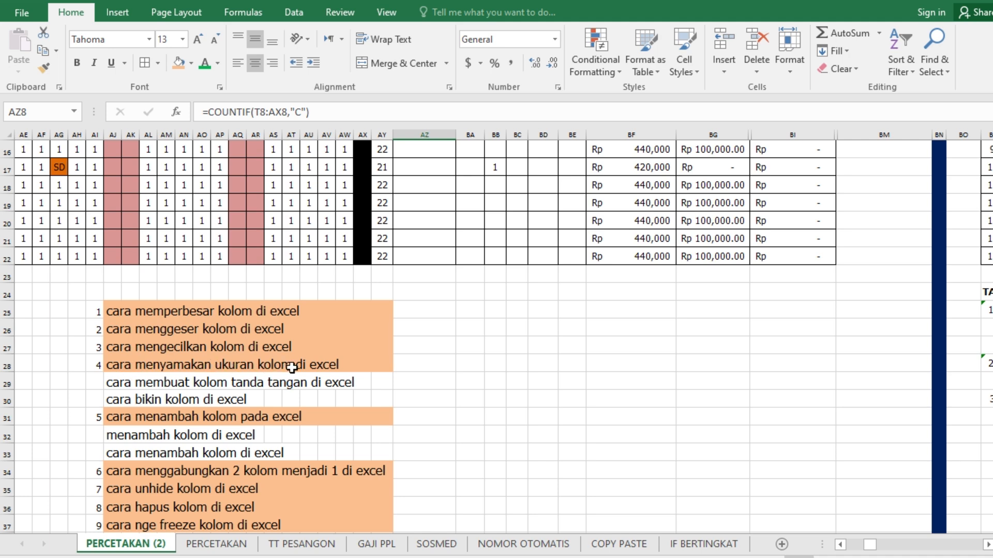
{"action": "scroll", "coordinate": [334, 365], "scroll_direction": "up", "scroll_amount": 4}
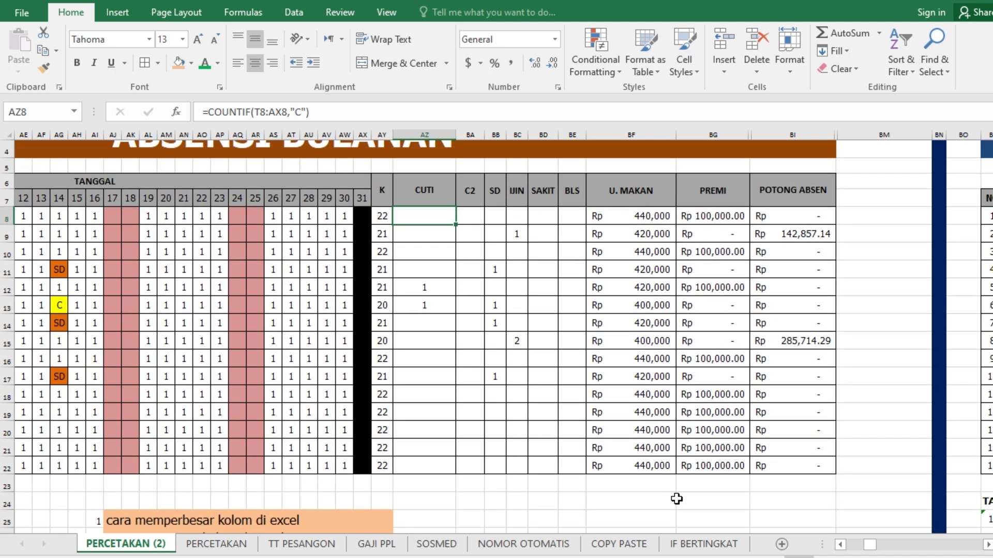
{"action": "left_click", "coordinate": [840, 544]}
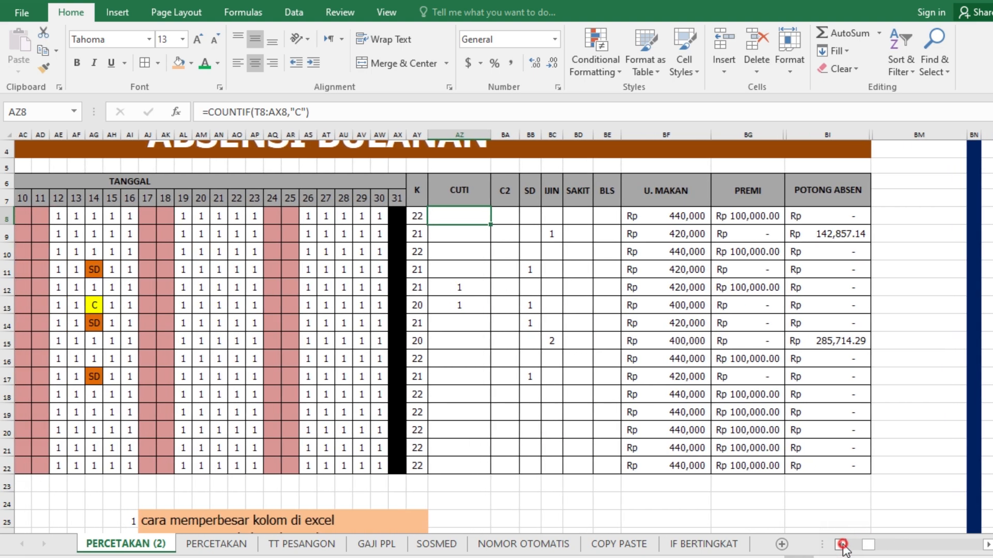
{"action": "left_click", "coordinate": [842, 545]}
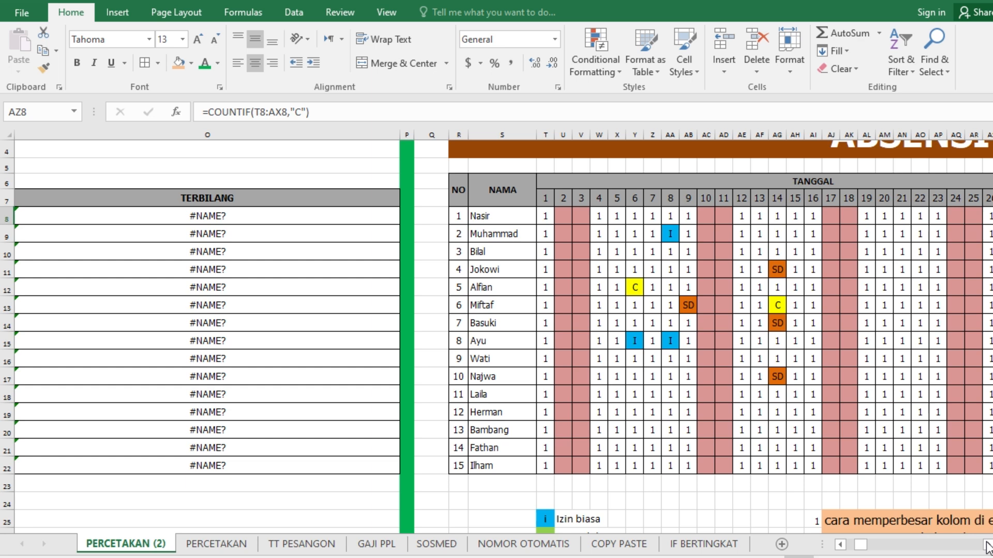
{"action": "left_click", "coordinate": [986, 545]}
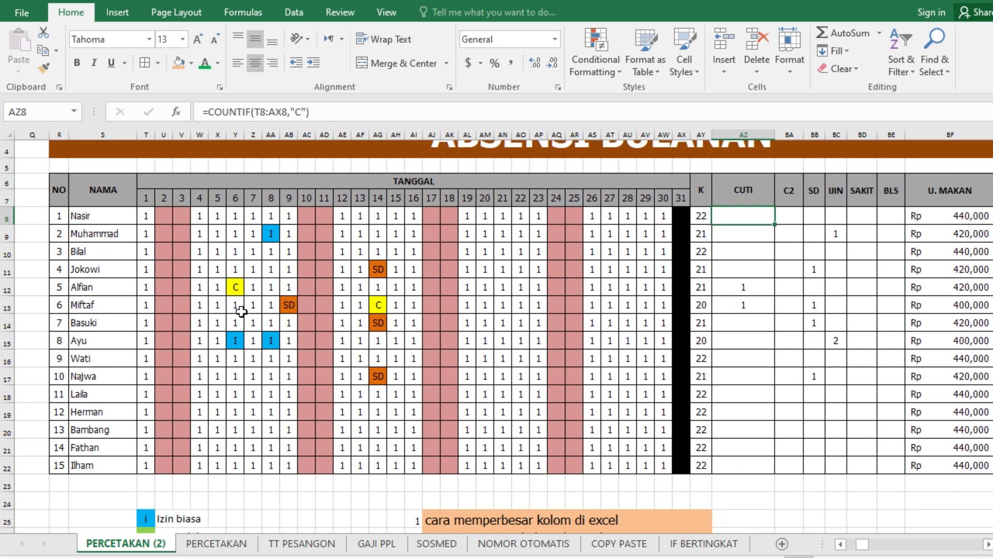
{"action": "left_click", "coordinate": [146, 217]}
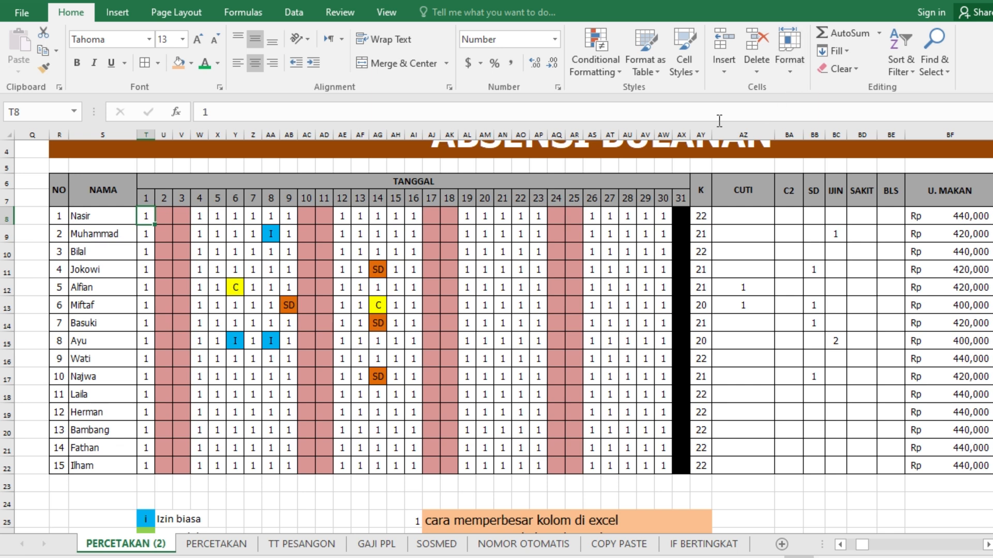
{"action": "left_click", "coordinate": [788, 67]}
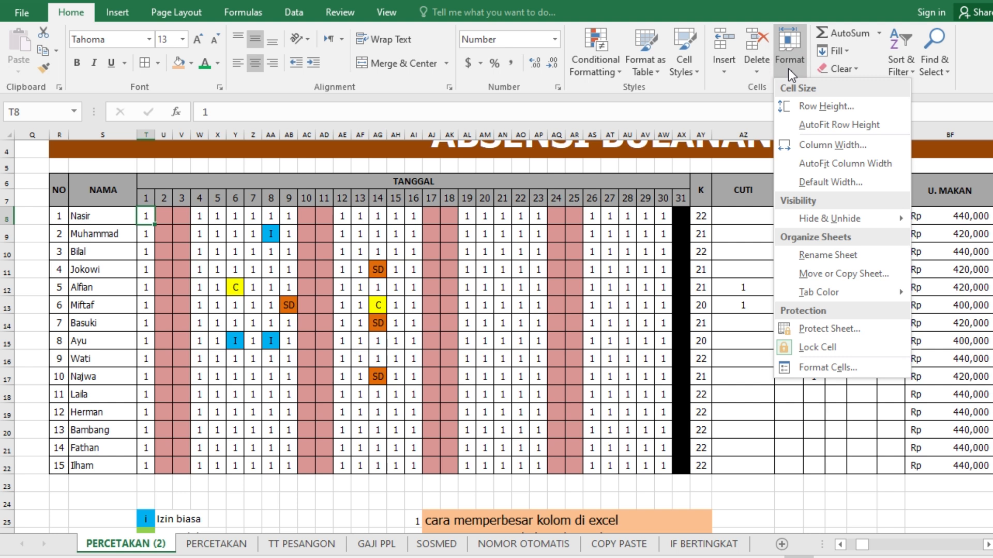
{"action": "left_click", "coordinate": [824, 146]}
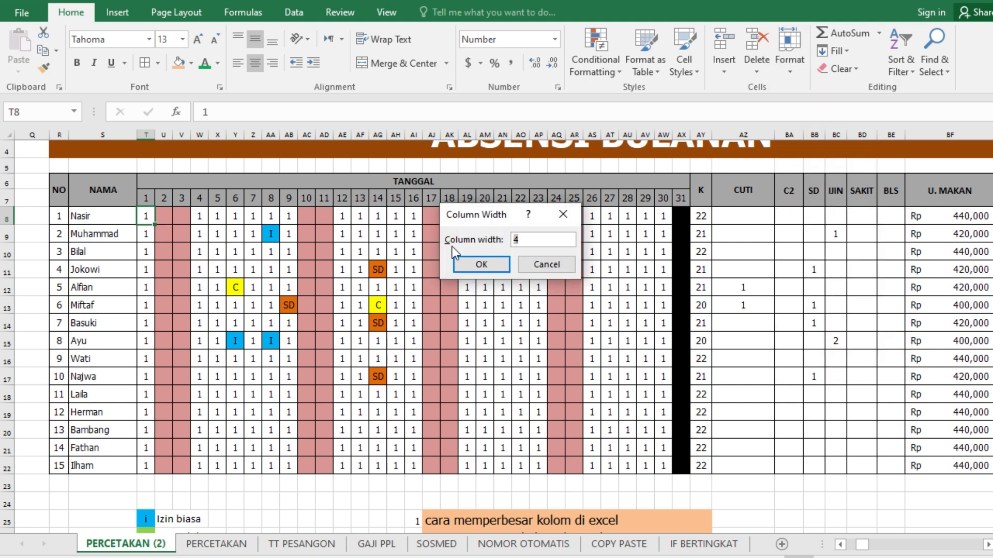
{"action": "left_click", "coordinate": [546, 264]}
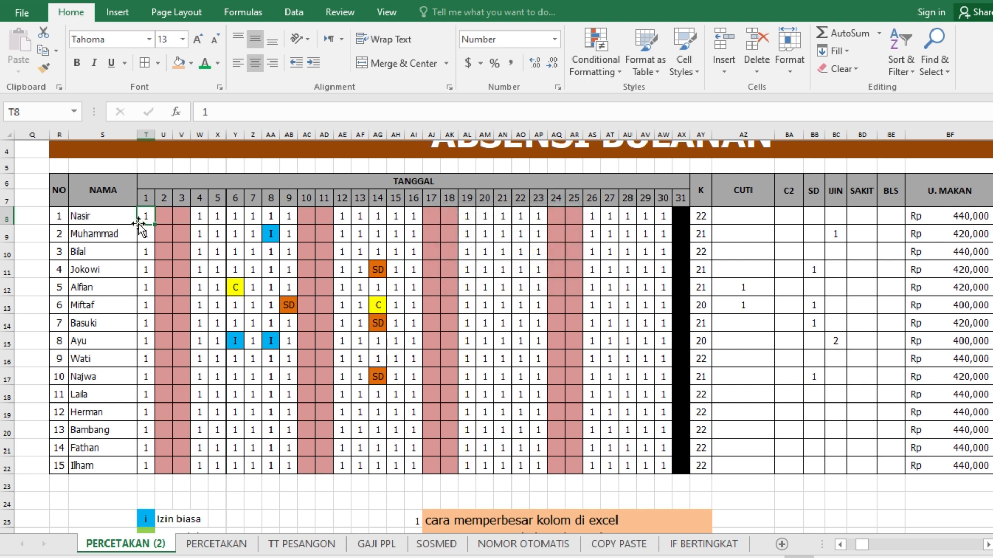
Set one uniform, slightly larger column width for all TANGGAL day columns 1 to 31 (T to AX)
{"action": "left_click_drag", "start_coordinate": [144, 216], "coordinate": [674, 217]}
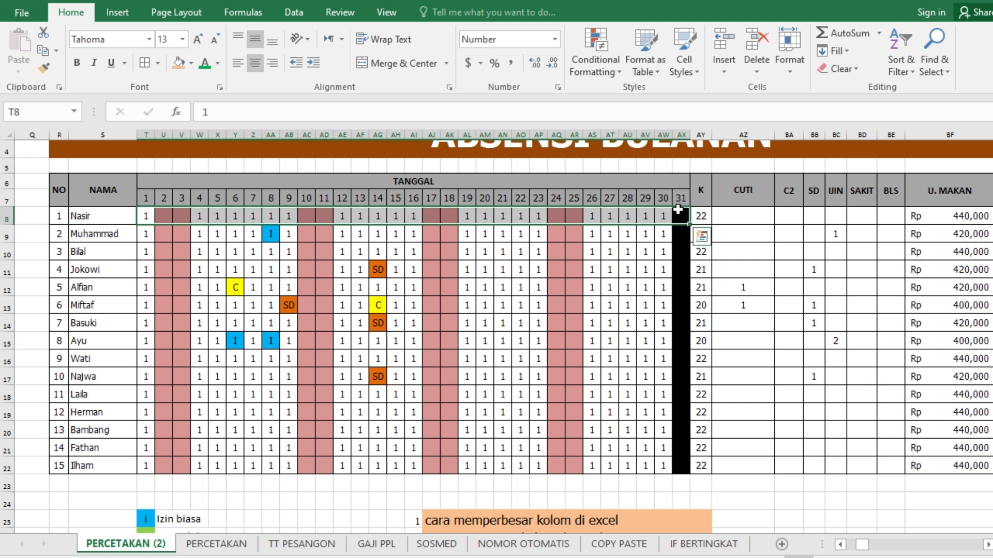
{"action": "left_click", "coordinate": [795, 73]}
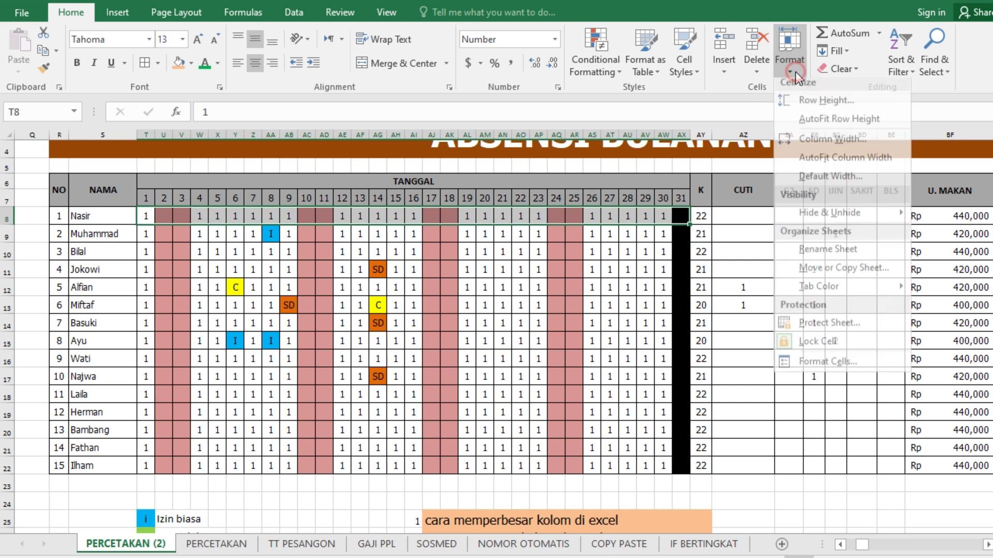
{"action": "left_click", "coordinate": [805, 145]}
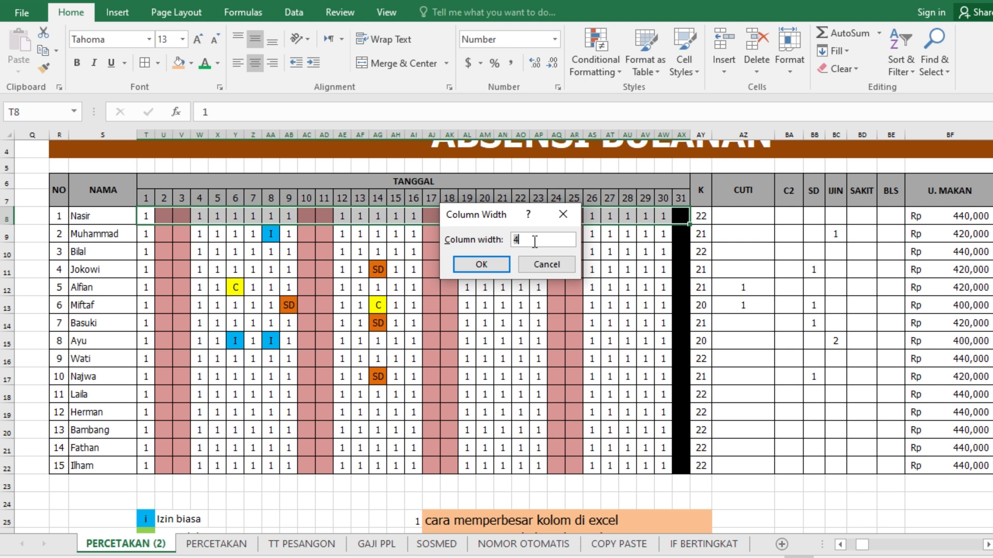
{"action": "left_click", "coordinate": [476, 266]}
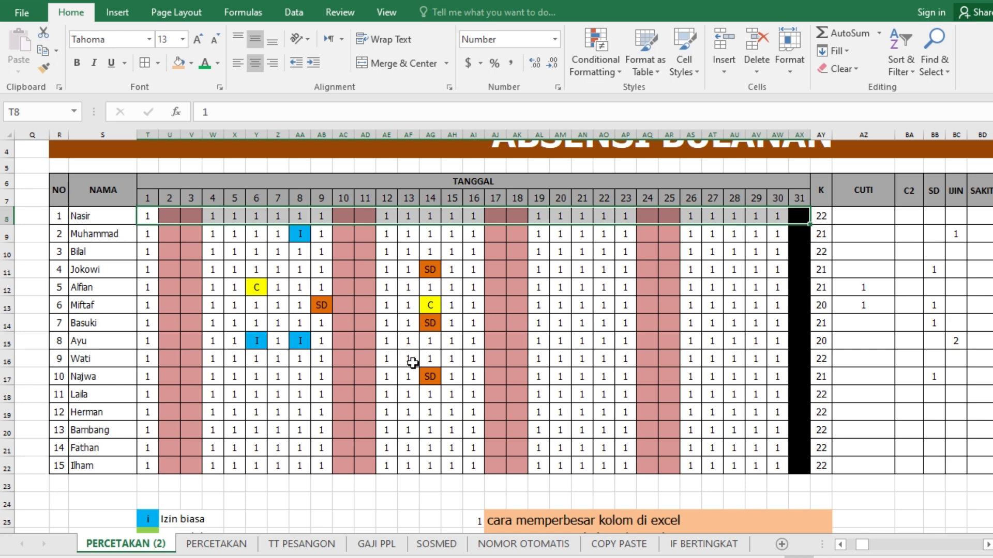
Insert a new sheet column at BM, directly after the POTONG ABSEN column
{"action": "scroll", "coordinate": [371, 373], "scroll_direction": "down", "scroll_amount": 2}
{"action": "scroll", "coordinate": [371, 374], "scroll_direction": "down", "scroll_amount": 3}
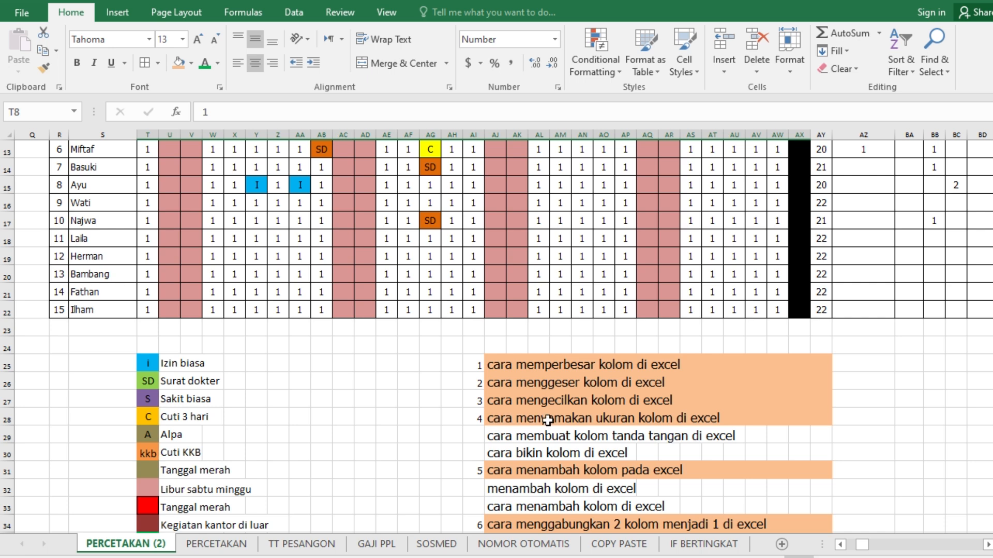
{"action": "scroll", "coordinate": [714, 423], "scroll_direction": "down", "scroll_amount": 1}
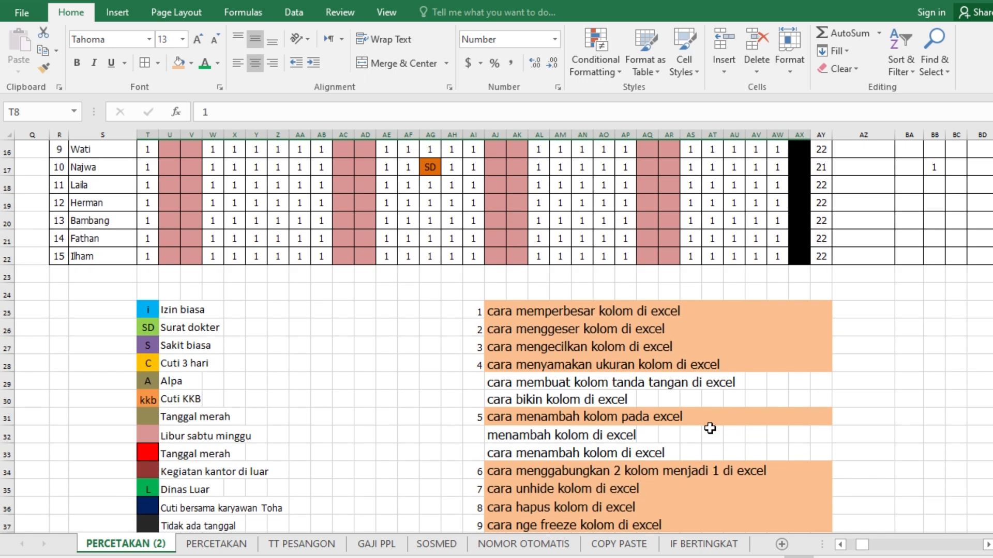
{"action": "left_click", "coordinate": [986, 548]}
{"action": "scroll", "coordinate": [913, 447], "scroll_direction": "up", "scroll_amount": 5}
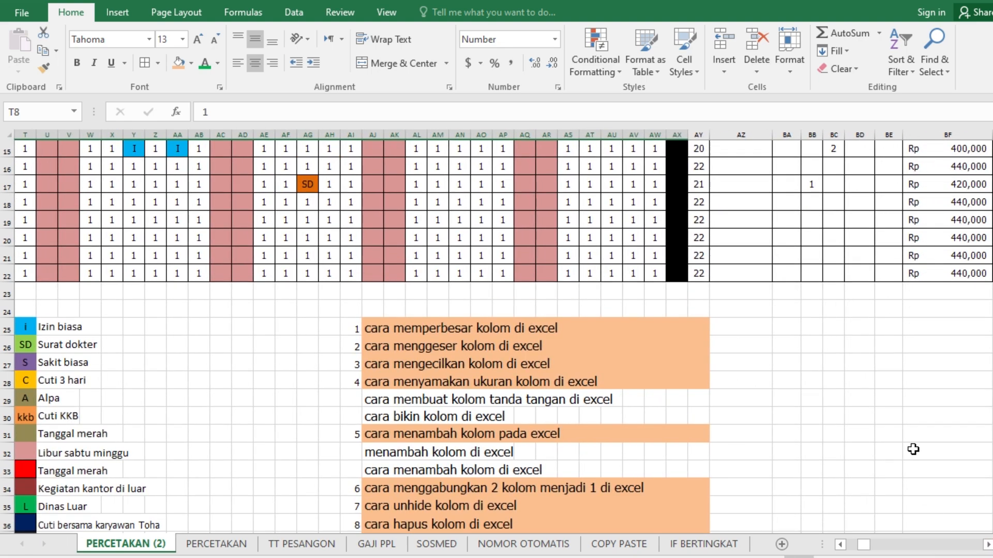
{"action": "left_click", "coordinate": [986, 547]}
{"action": "left_click", "coordinate": [987, 547]}
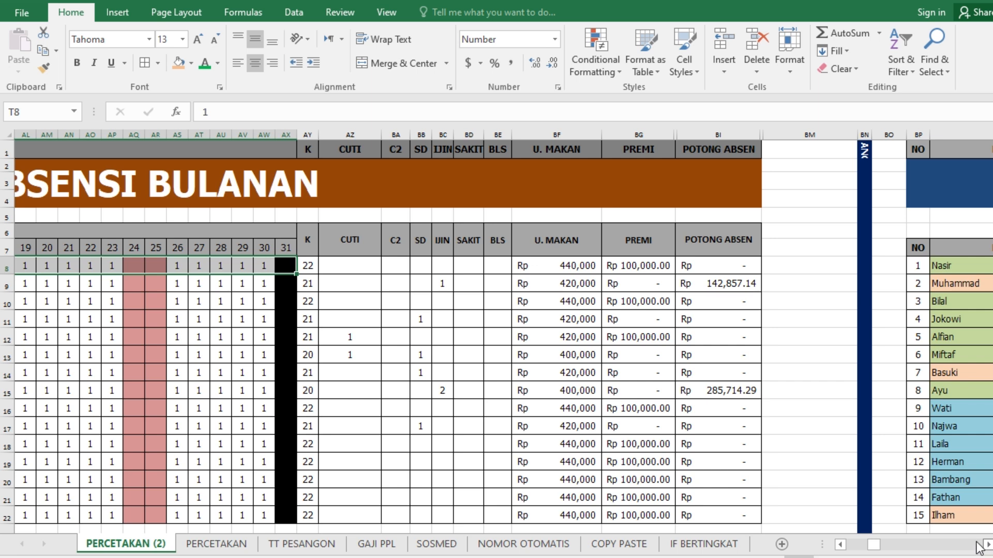
{"action": "left_click", "coordinate": [787, 133]}
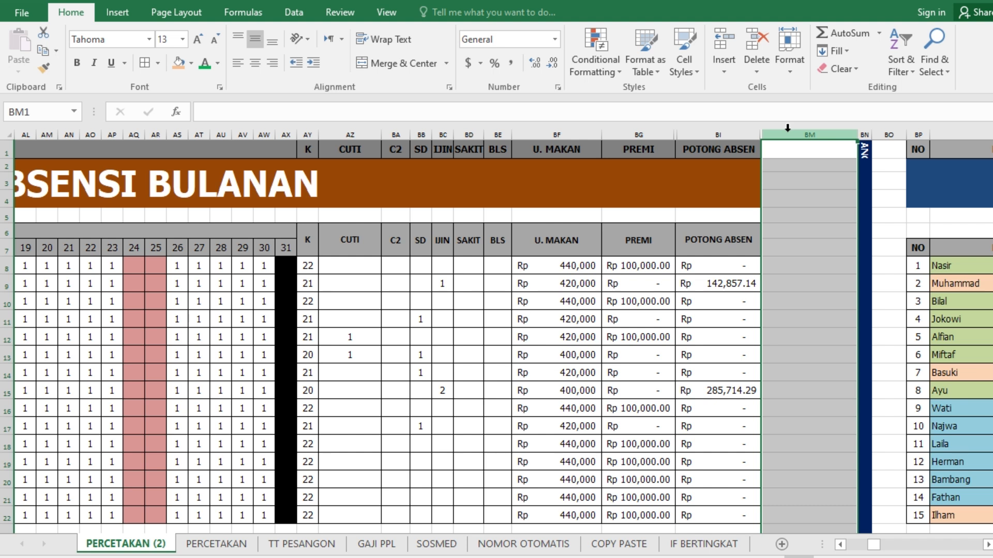
{"action": "left_click", "coordinate": [728, 71]}
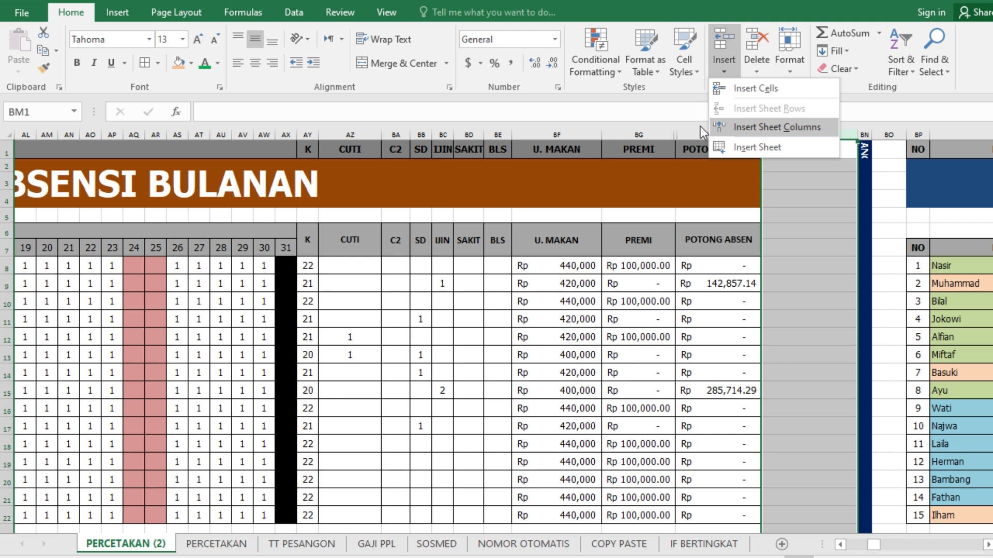
{"action": "left_click", "coordinate": [724, 41]}
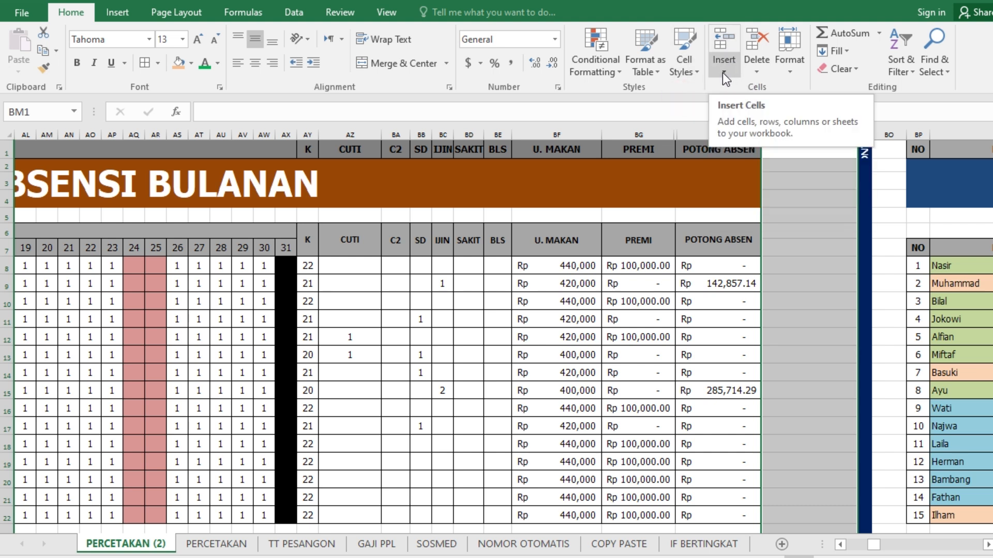
{"action": "left_click", "coordinate": [725, 41]}
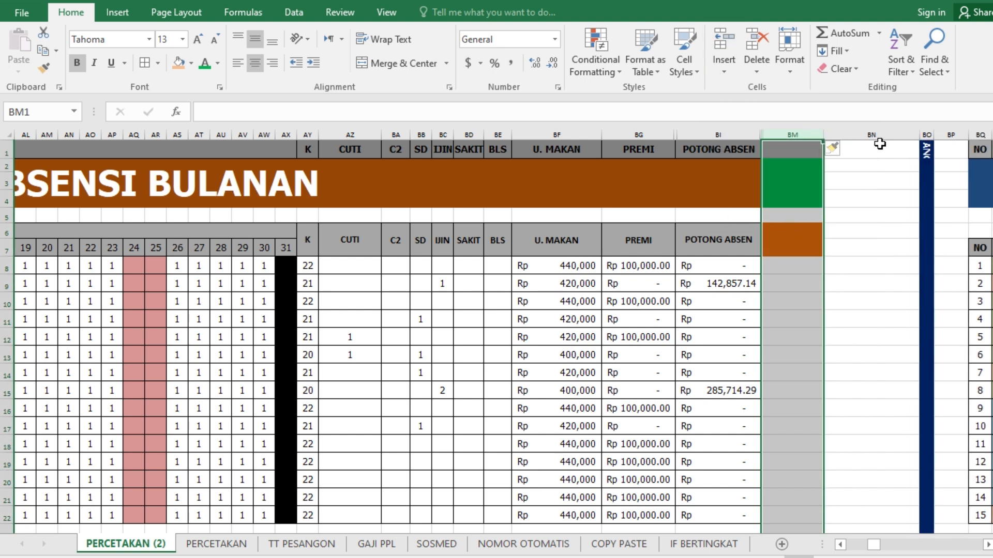
Inspect the inserted column BM and the shifted empty column BN, and undo the column insertion
{"action": "left_click", "coordinate": [874, 135]}
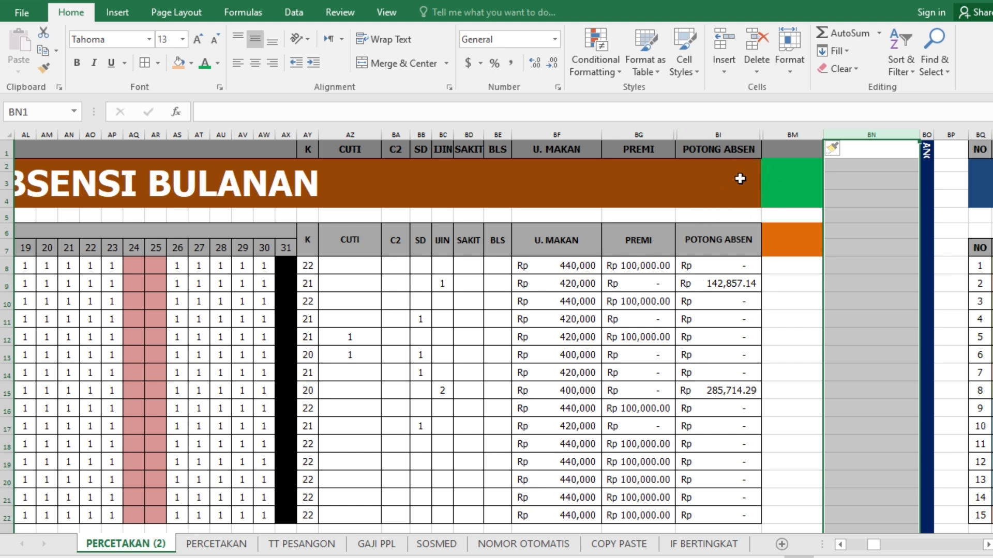
{"action": "left_click", "coordinate": [778, 247]}
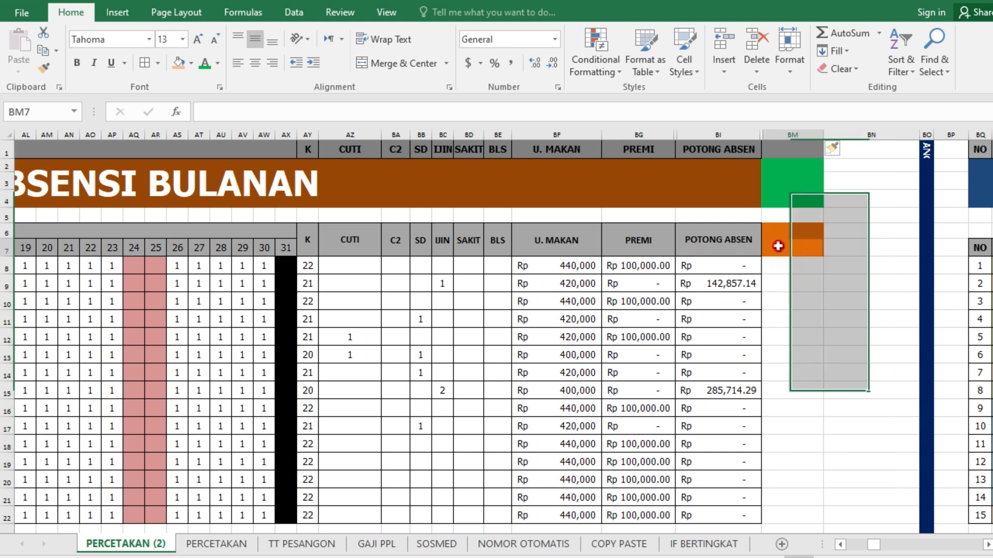
{"action": "left_click", "coordinate": [782, 186]}
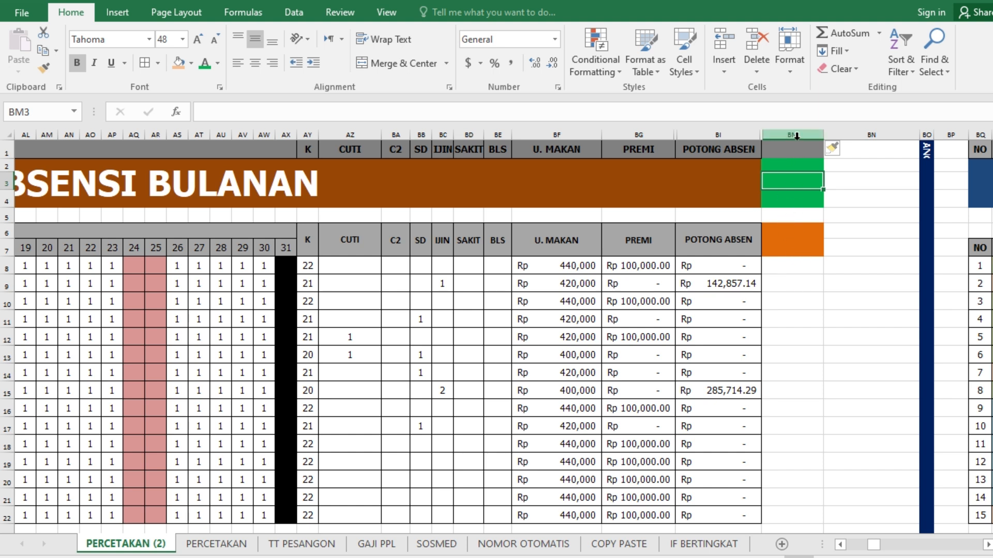
{"action": "key", "text": "ctrl+z"}
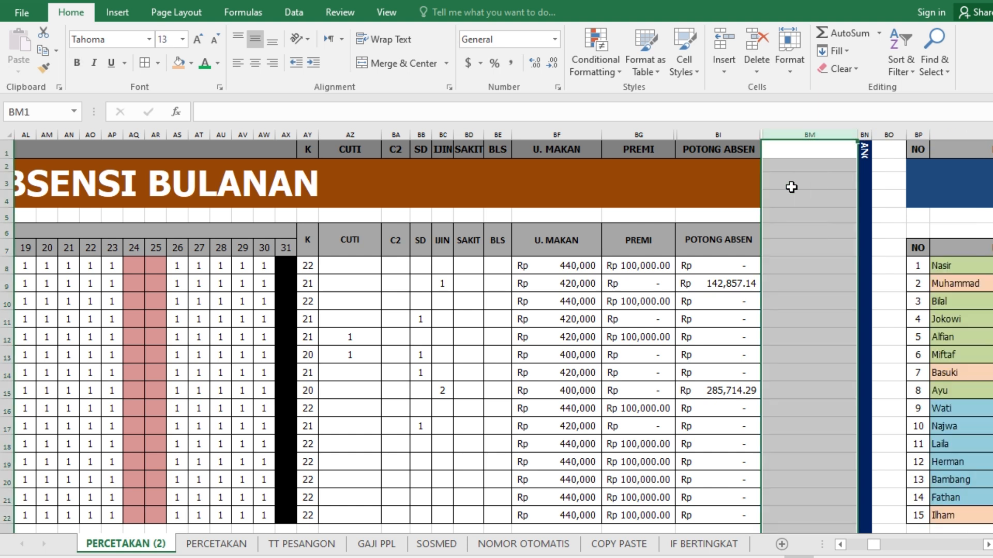
Review the list of column techniques below the attendance table and return to the table's header rows
{"action": "scroll", "coordinate": [336, 381], "scroll_direction": "down", "scroll_amount": 5}
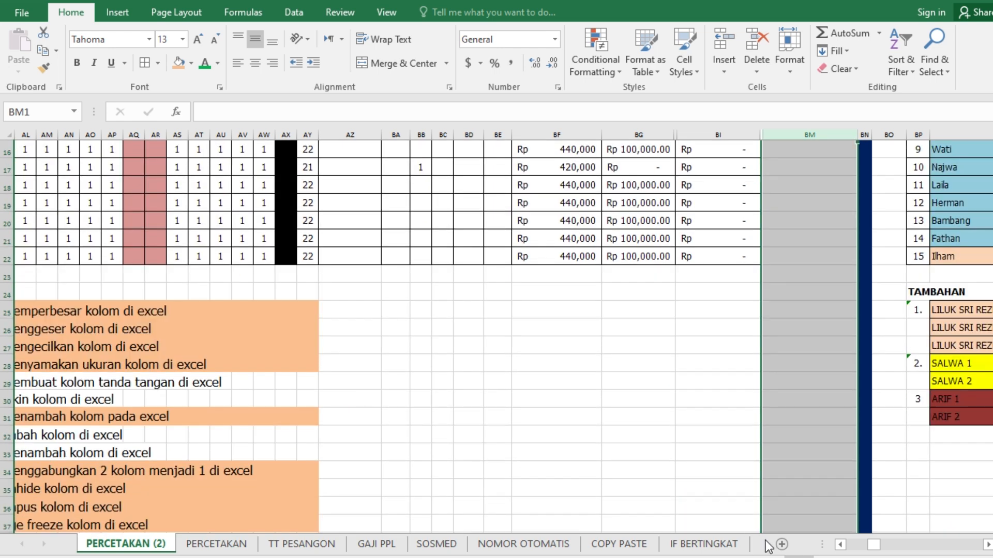
{"action": "left_click", "coordinate": [841, 546]}
{"action": "left_click", "coordinate": [840, 545]}
{"action": "left_click", "coordinate": [840, 545]}
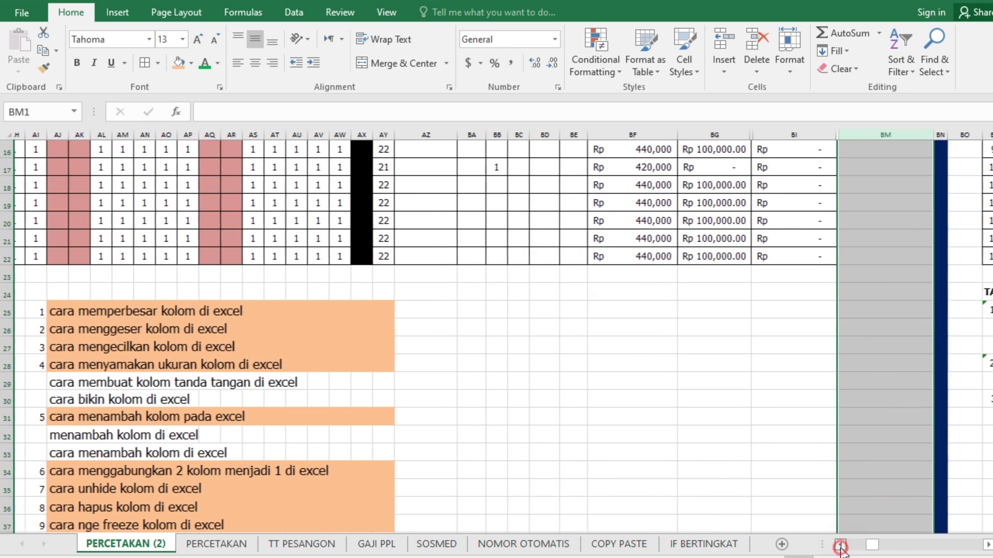
{"action": "left_click", "coordinate": [840, 546]}
{"action": "left_click", "coordinate": [840, 546]}
{"action": "scroll", "coordinate": [259, 468], "scroll_direction": "down", "scroll_amount": 1}
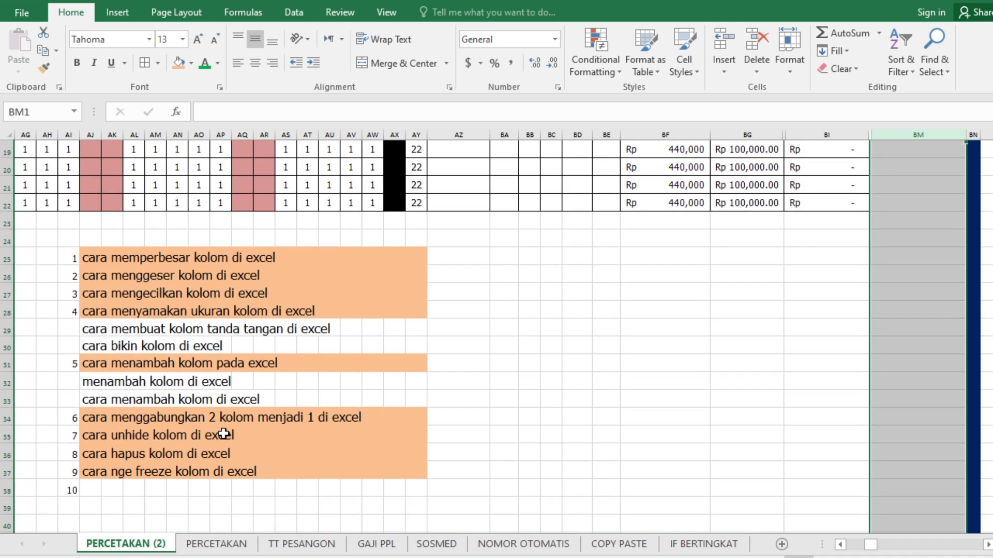
{"action": "scroll", "coordinate": [801, 417], "scroll_direction": "up", "scroll_amount": 6}
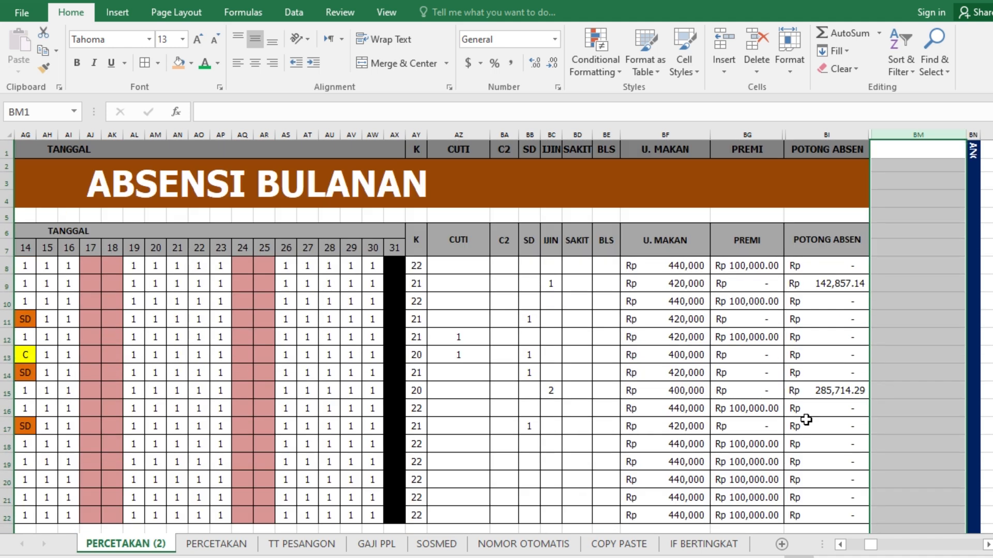
Unmerge the TANGGAL header in row 6 above day columns 1 to 31 and check the separated cells
{"action": "left_click", "coordinate": [839, 545]}
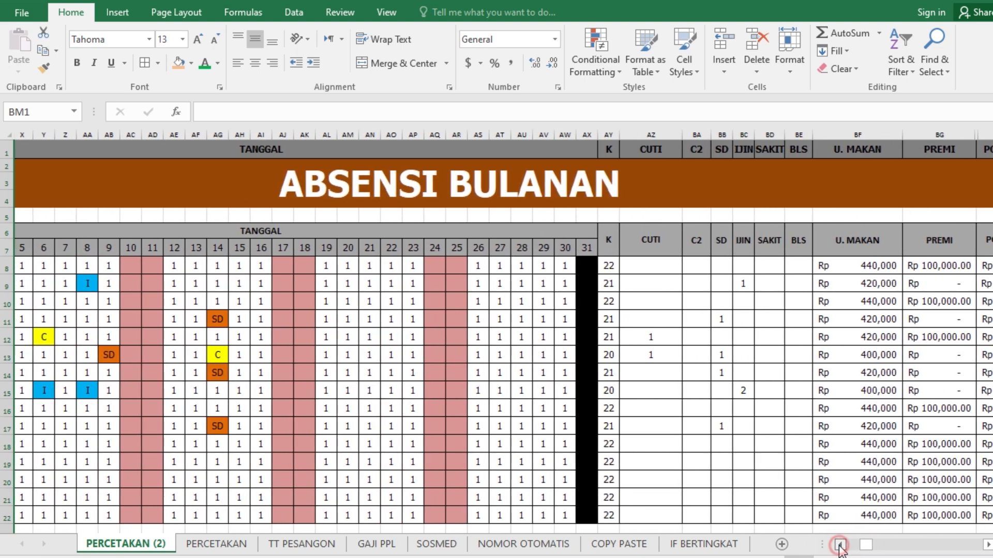
{"action": "left_click", "coordinate": [839, 546]}
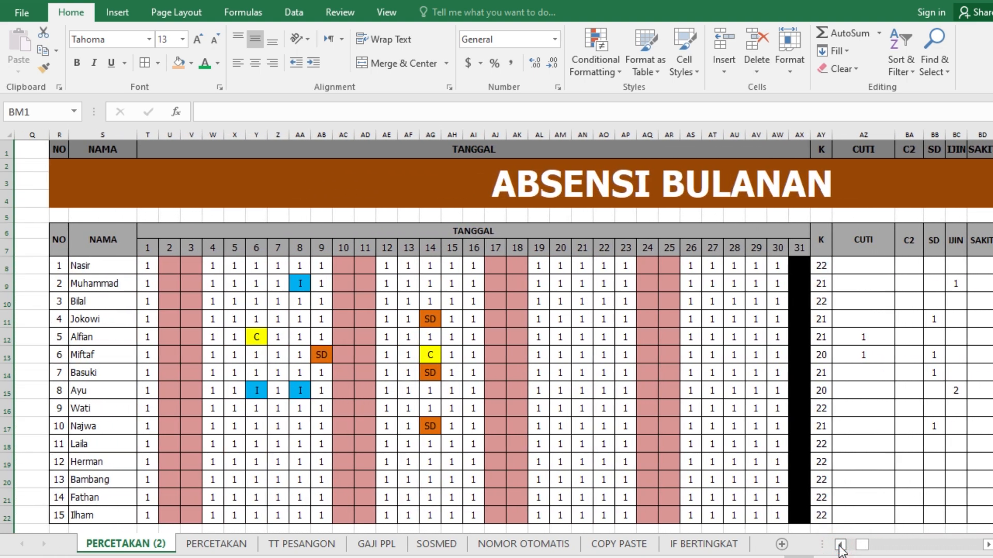
{"action": "left_click", "coordinate": [383, 229]}
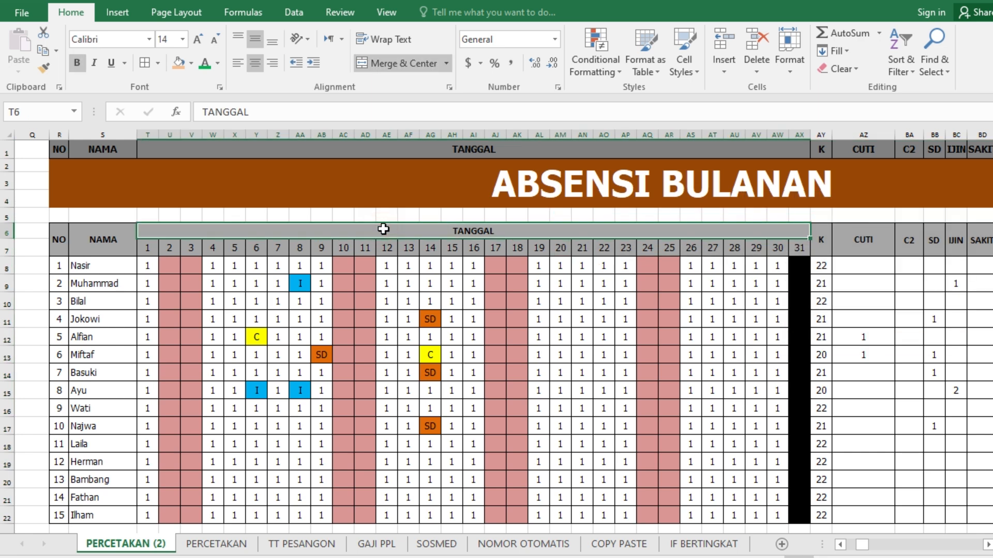
{"action": "left_click", "coordinate": [404, 70]}
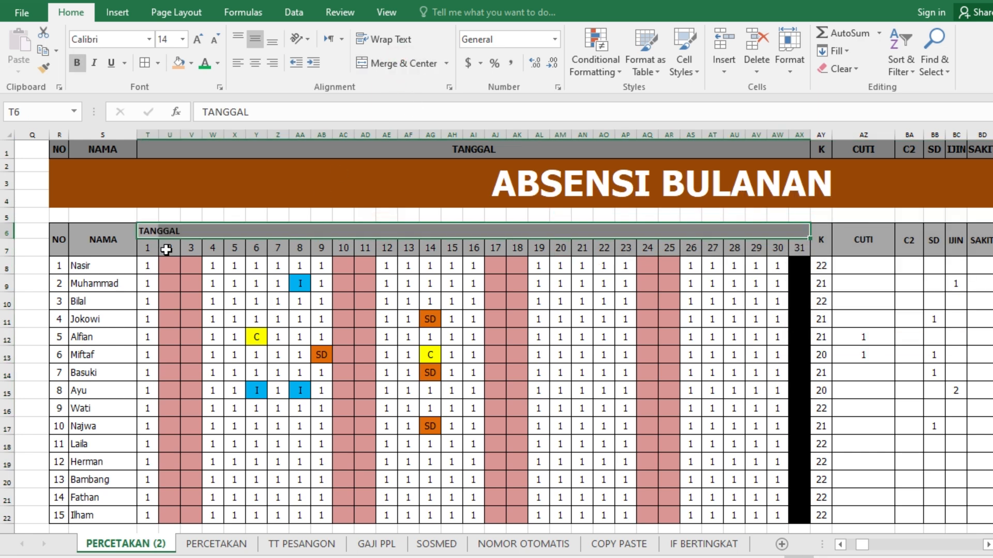
{"action": "left_click", "coordinate": [164, 250]}
{"action": "left_click", "coordinate": [149, 231]}
{"action": "left_click", "coordinate": [171, 229]}
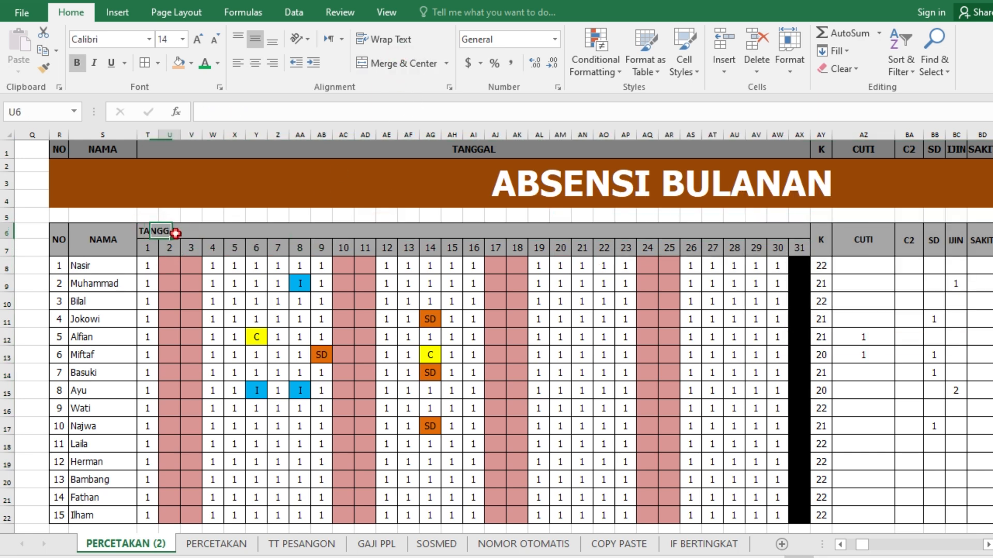
Add cell borders to the unmerged TANGGAL header range T6:AX6
{"action": "left_click_drag", "start_coordinate": [151, 231], "coordinate": [800, 231]}
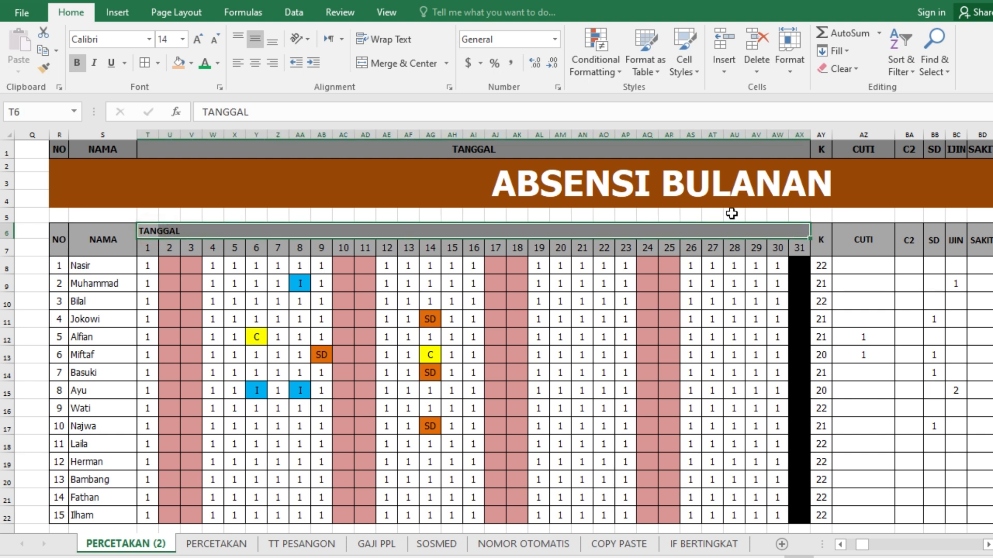
{"action": "left_click", "coordinate": [145, 63]}
{"action": "left_click", "coordinate": [213, 250]}
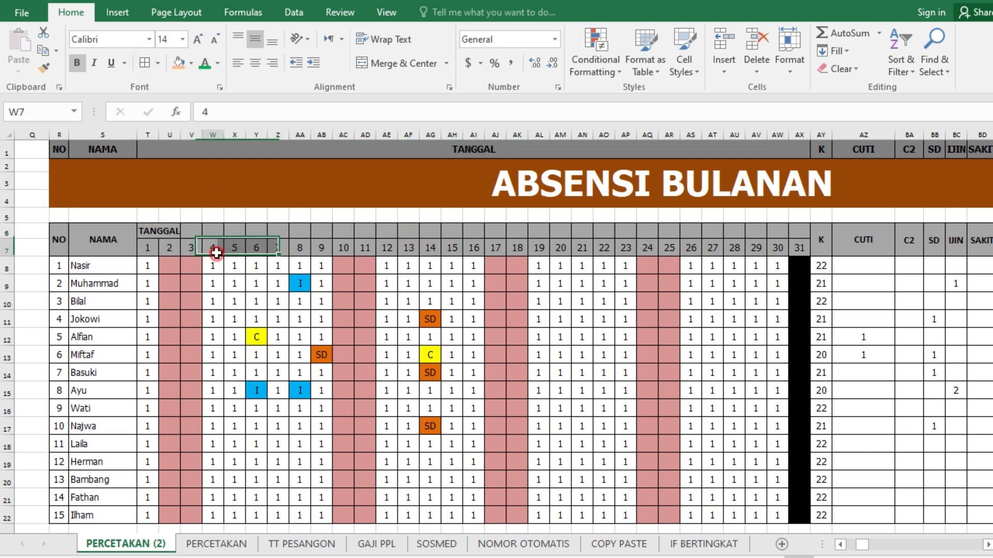
Merge and center header cells T6:AX6 so TANGGAL spans day columns 1 to 31
{"action": "left_click", "coordinate": [146, 229]}
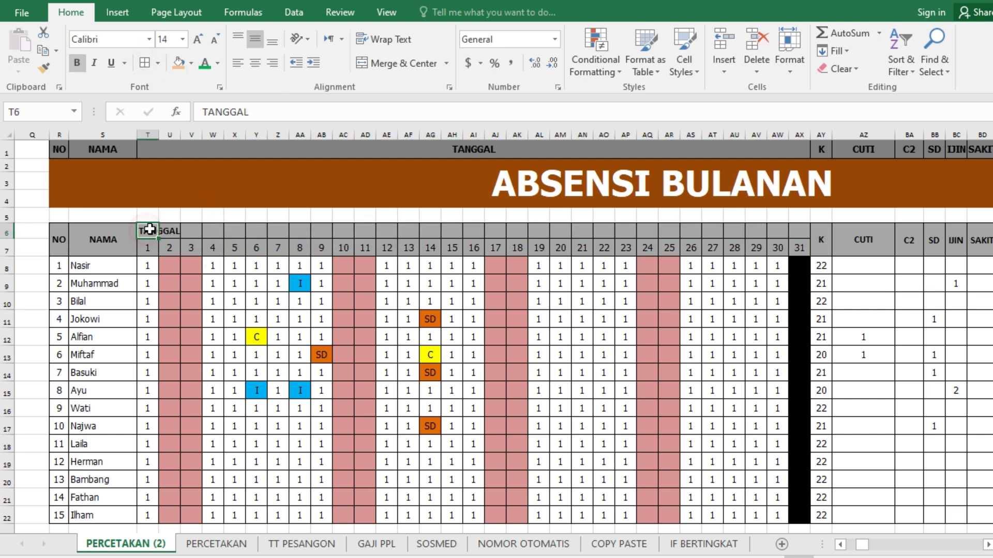
{"action": "left_click", "coordinate": [803, 229]}
{"action": "left_click_drag", "start_coordinate": [803, 229], "coordinate": [153, 238]}
{"action": "left_click", "coordinate": [462, 183]}
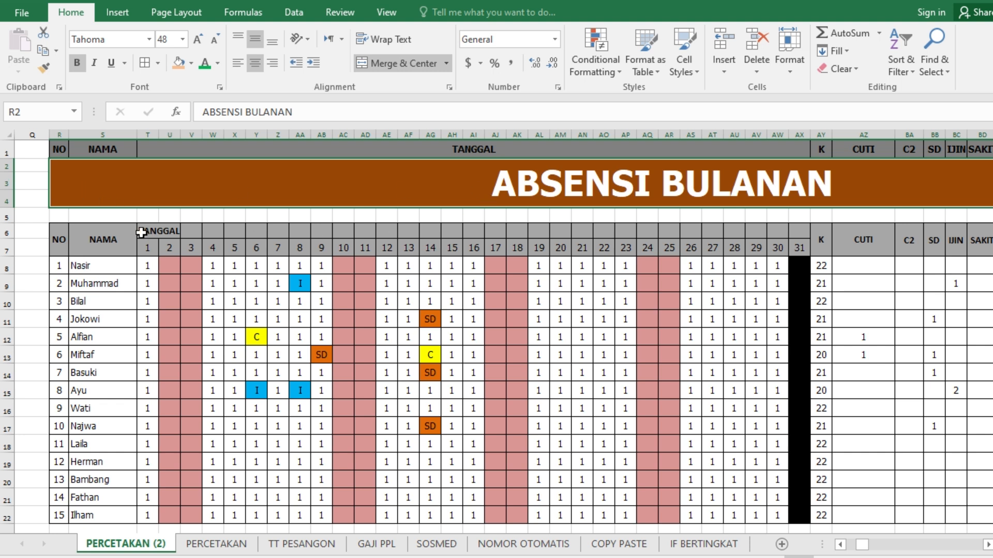
{"action": "left_click_drag", "start_coordinate": [144, 233], "coordinate": [801, 228]}
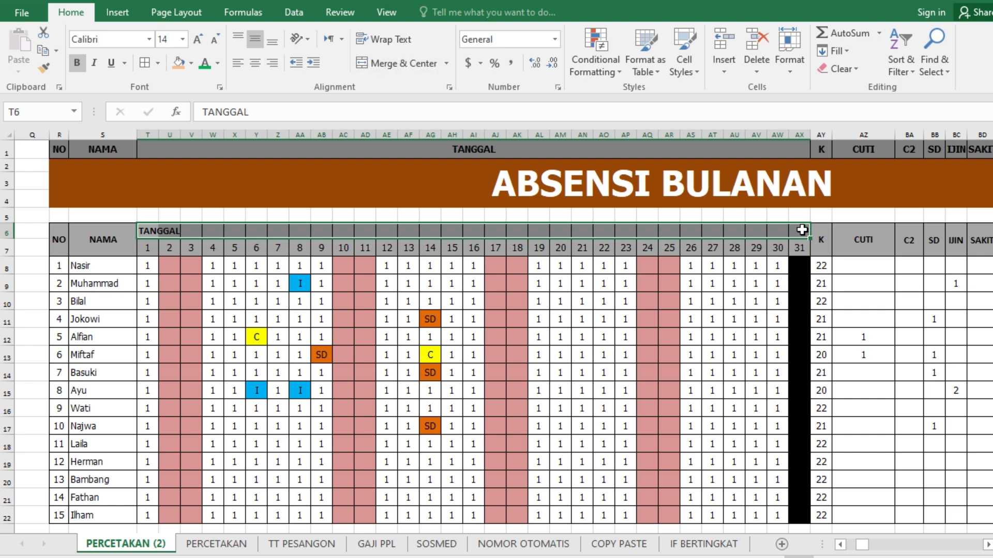
{"action": "left_click", "coordinate": [395, 63]}
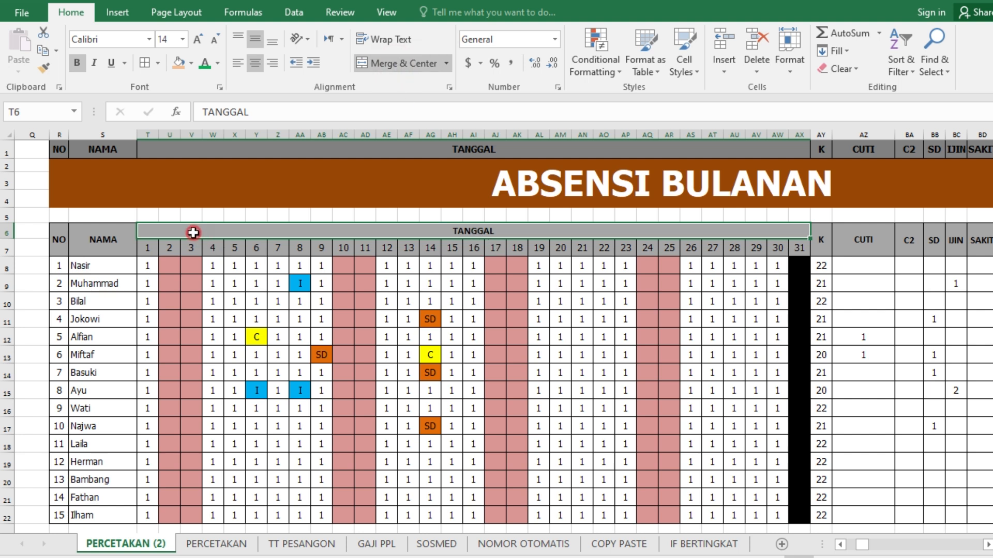
{"action": "left_click", "coordinate": [147, 253]}
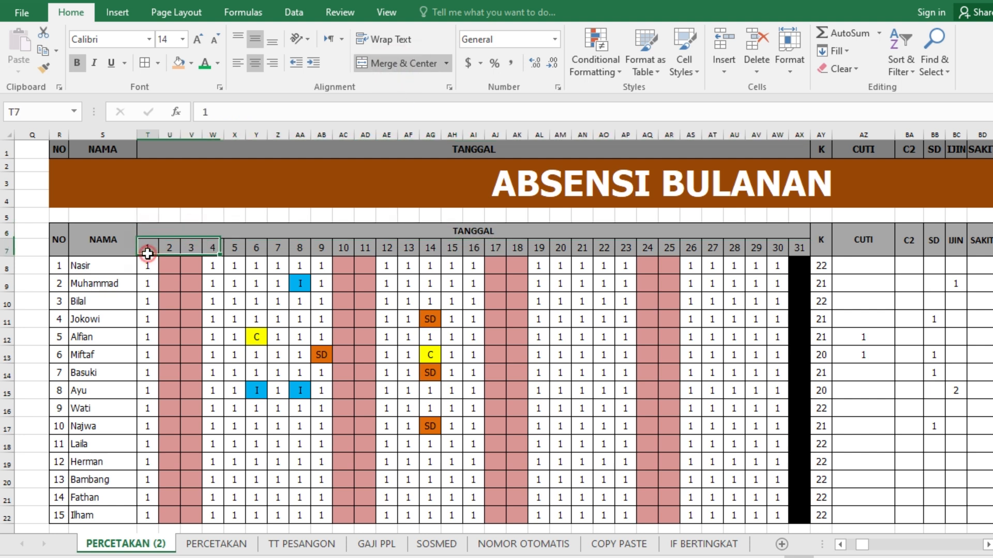
{"action": "left_click", "coordinate": [146, 231]}
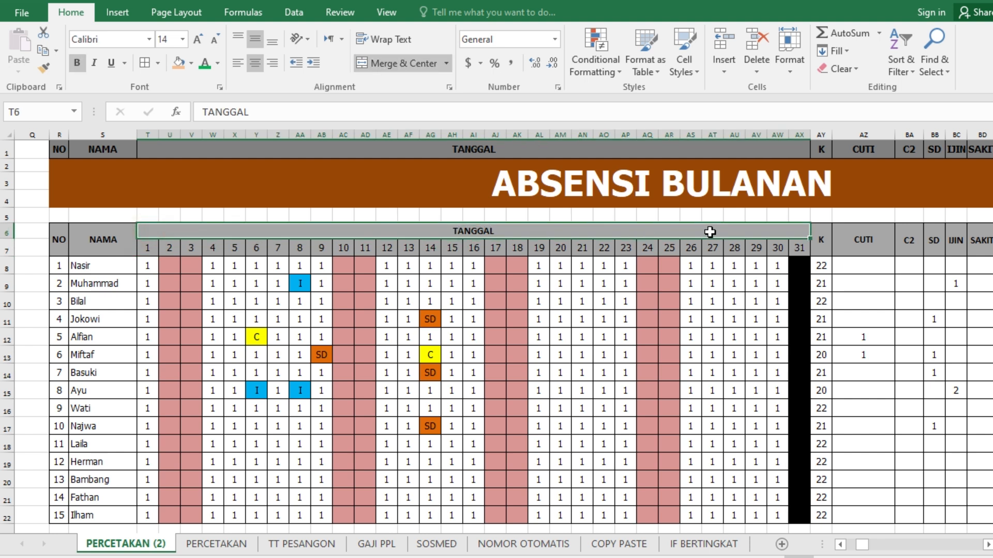
Append "hhh" to the merged TANGGAL header text in row 6, and remove the addition again
{"action": "double_click", "coordinate": [511, 232]}
{"action": "type", "text": "hhh"}
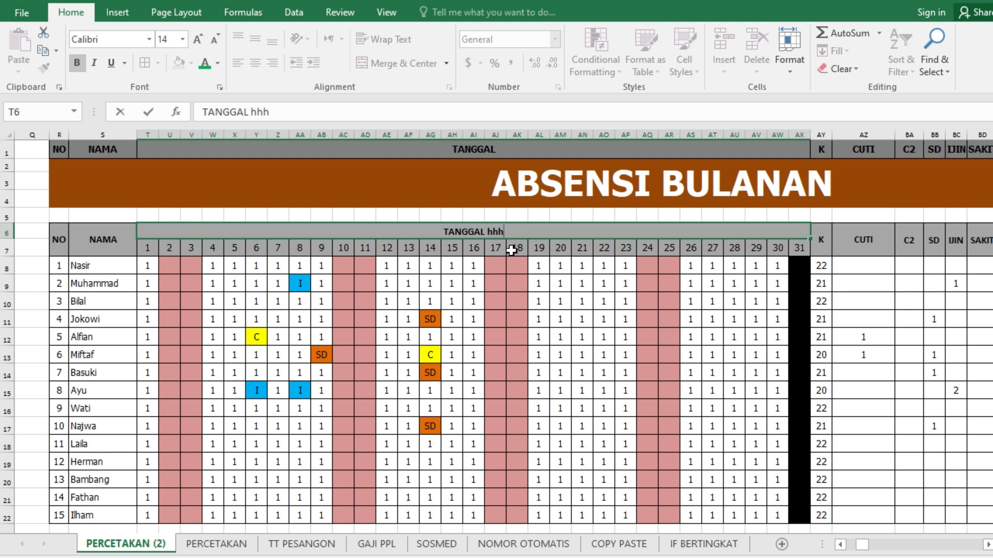
{"action": "left_click", "coordinate": [507, 250]}
{"action": "left_click", "coordinate": [483, 230]}
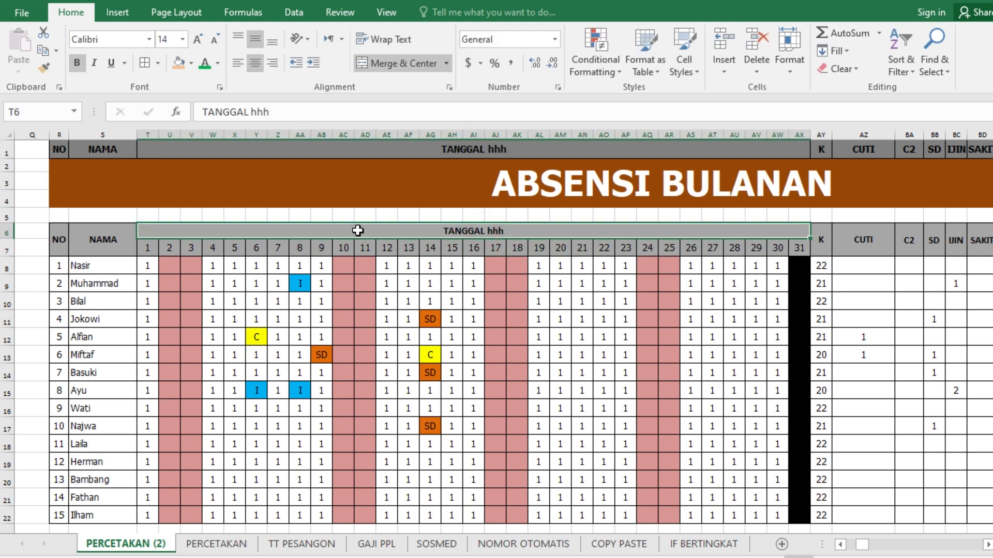
{"action": "double_click", "coordinate": [489, 232]}
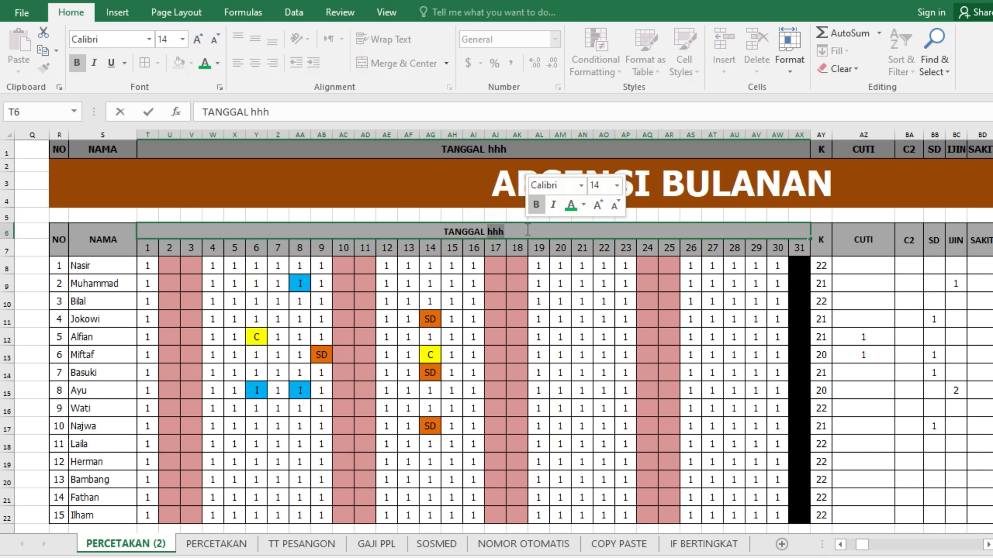
{"action": "key", "text": "BackSpace"}
{"action": "left_click", "coordinate": [513, 250]}
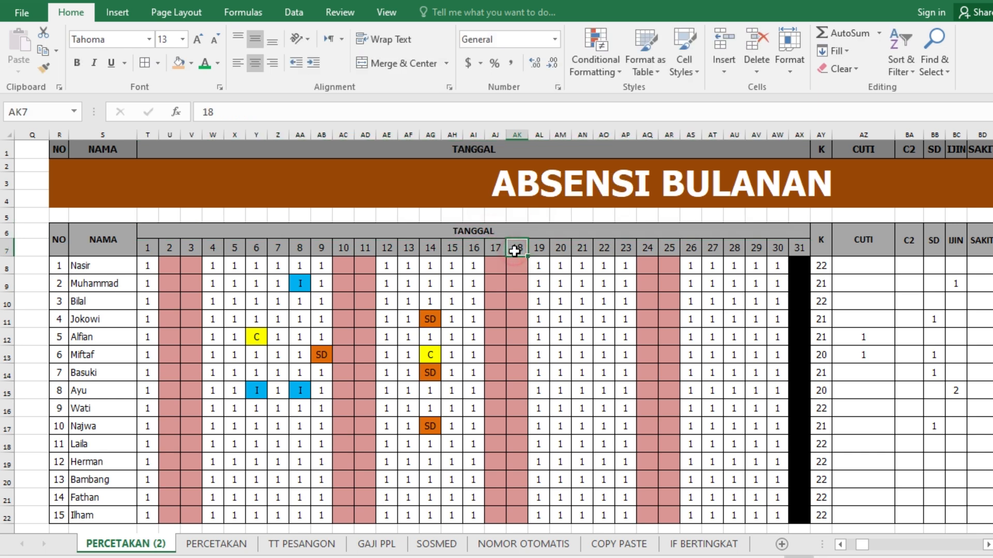
{"action": "scroll", "coordinate": [602, 270], "scroll_direction": "down", "scroll_amount": 2}
{"action": "scroll", "coordinate": [553, 257], "scroll_direction": "up", "scroll_amount": 2}
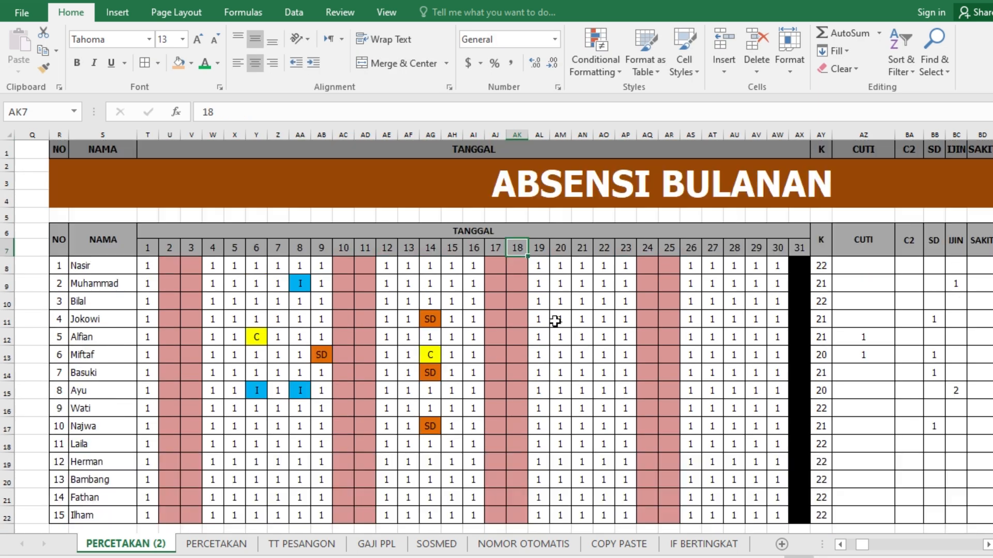
Try left and bottom alignment on the merged TANGGAL header, and restore its centered, middle alignment
{"action": "left_click", "coordinate": [467, 233]}
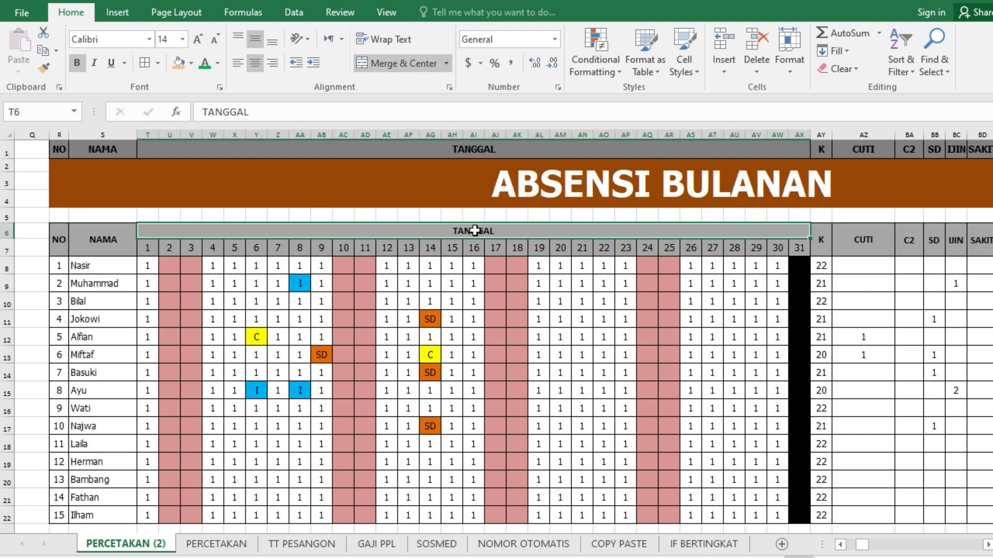
{"action": "left_click", "coordinate": [239, 64]}
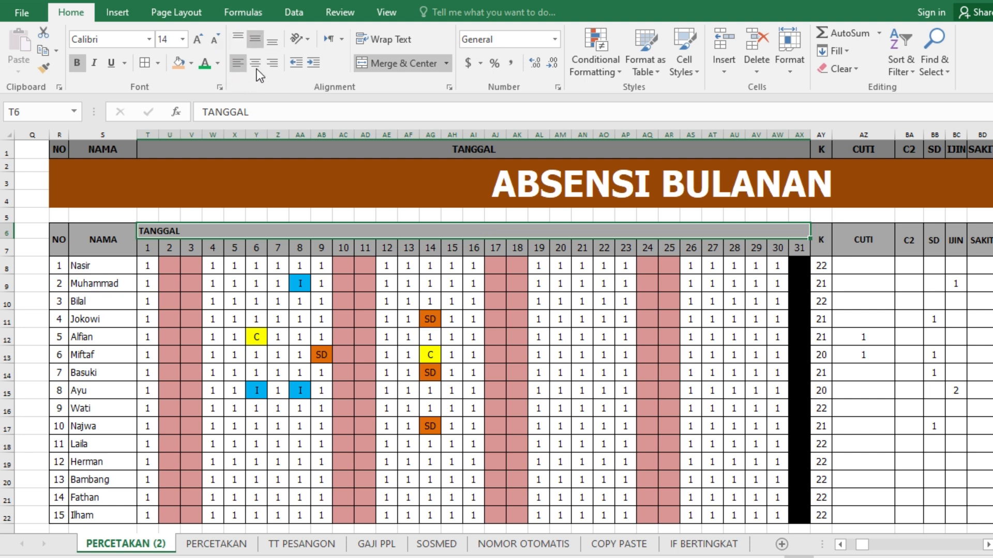
{"action": "left_click", "coordinate": [273, 41]}
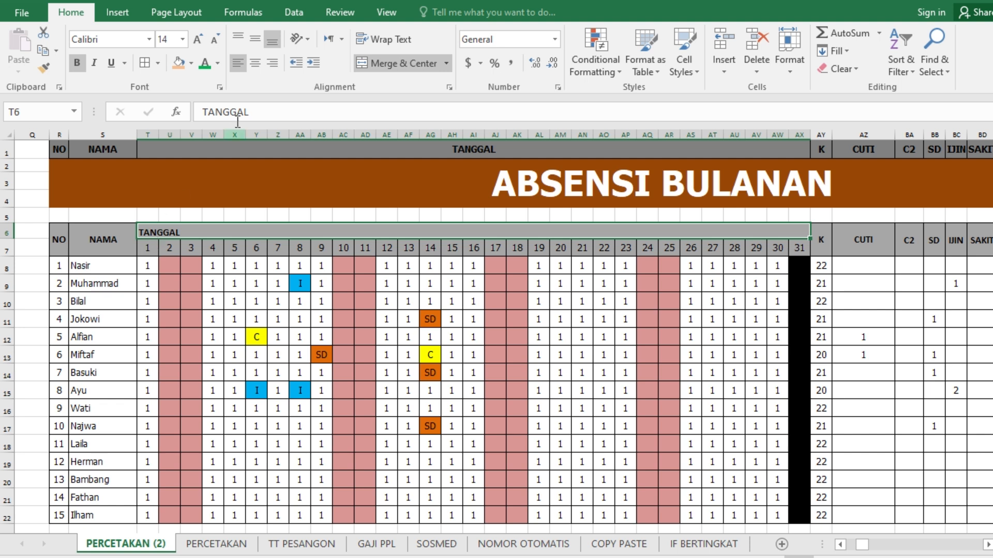
{"action": "left_click", "coordinate": [256, 39]}
{"action": "left_click", "coordinate": [256, 64]}
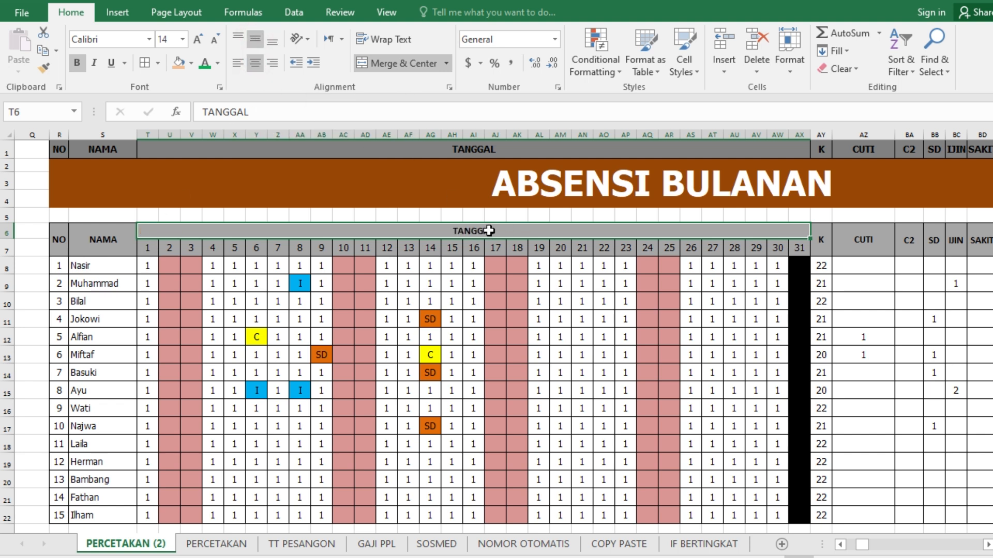
Hide the POTONG ABSEN column (BI)
{"action": "scroll", "coordinate": [563, 336], "scroll_direction": "down", "scroll_amount": 5}
{"action": "scroll", "coordinate": [677, 389], "scroll_direction": "down", "scroll_amount": 2}
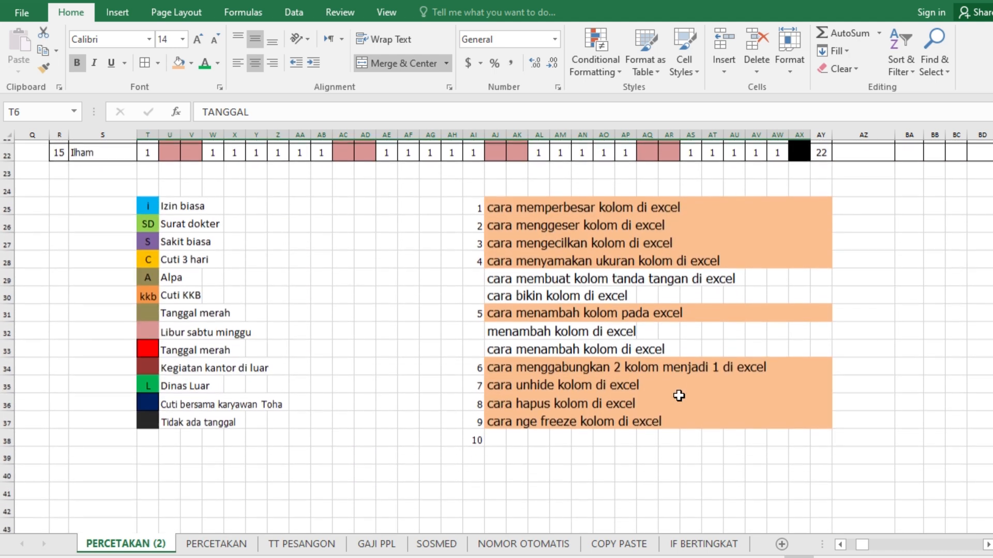
{"action": "scroll", "coordinate": [643, 389], "scroll_direction": "up", "scroll_amount": 7}
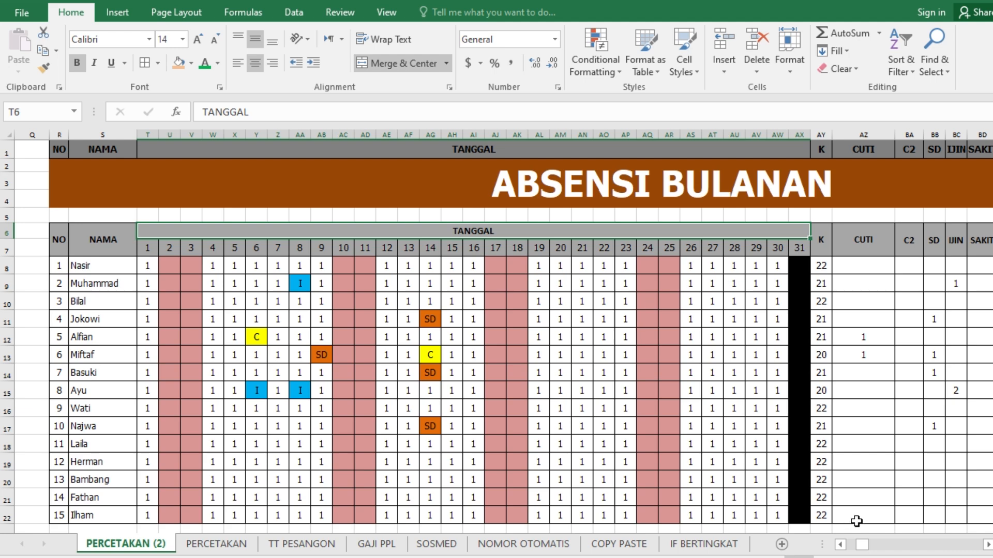
{"action": "left_click", "coordinate": [987, 544]}
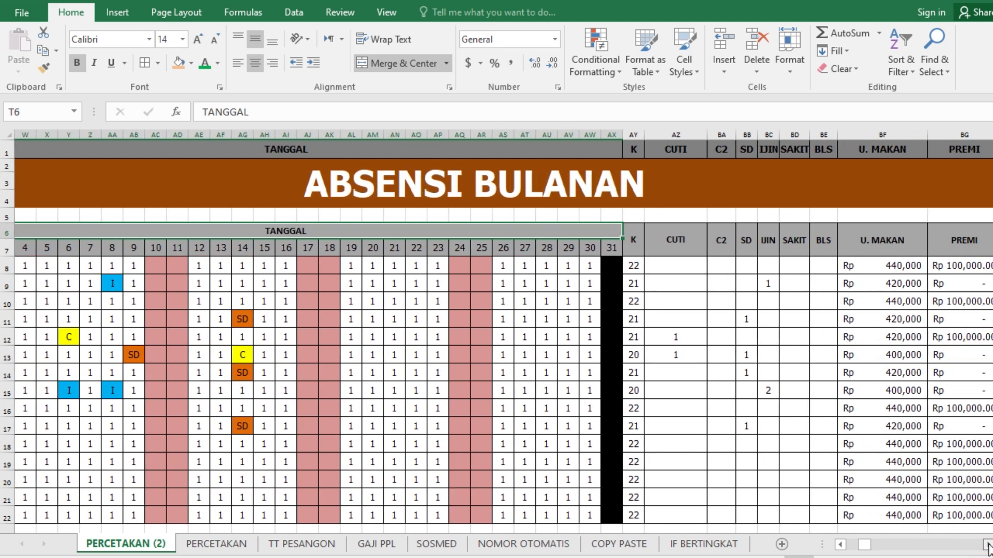
{"action": "left_click", "coordinate": [988, 545]}
{"action": "left_click", "coordinate": [988, 545]}
{"action": "left_click", "coordinate": [988, 545]}
{"action": "left_click", "coordinate": [988, 545]}
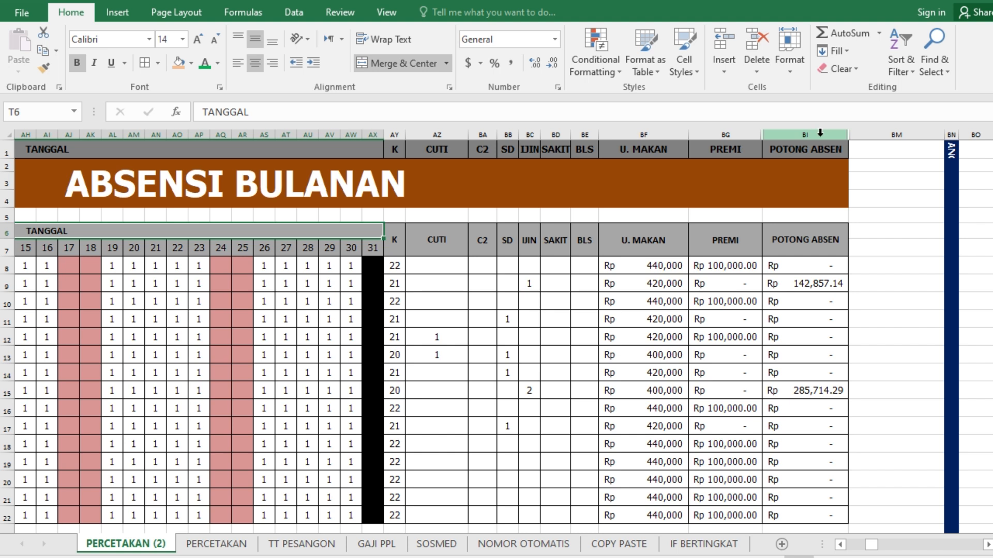
{"action": "left_click", "coordinate": [802, 133]}
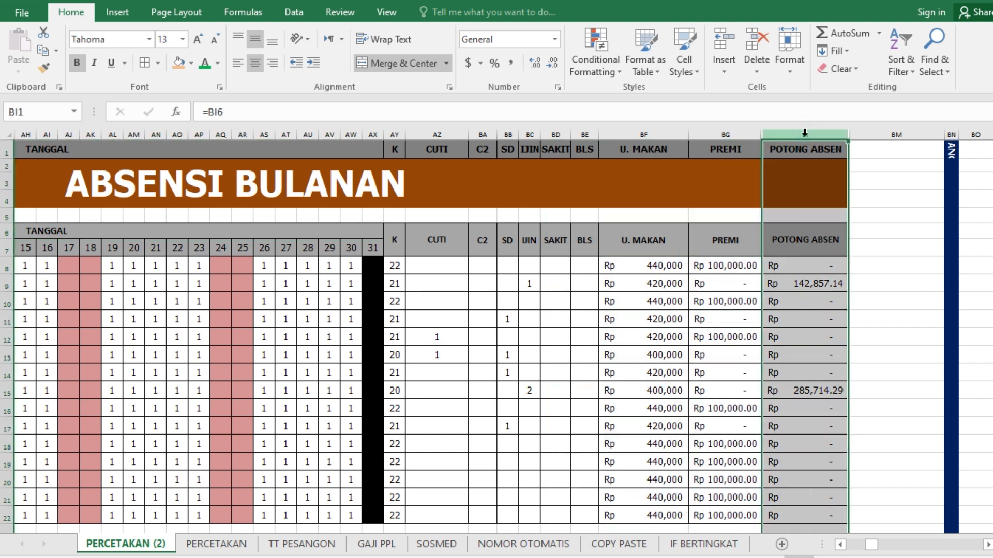
{"action": "right_click", "coordinate": [804, 133]}
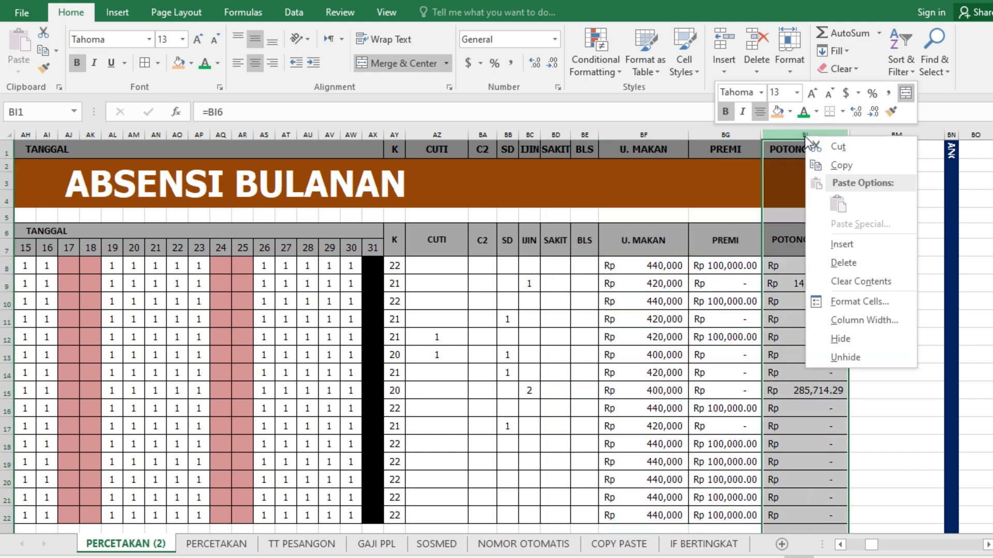
{"action": "left_click", "coordinate": [840, 340]}
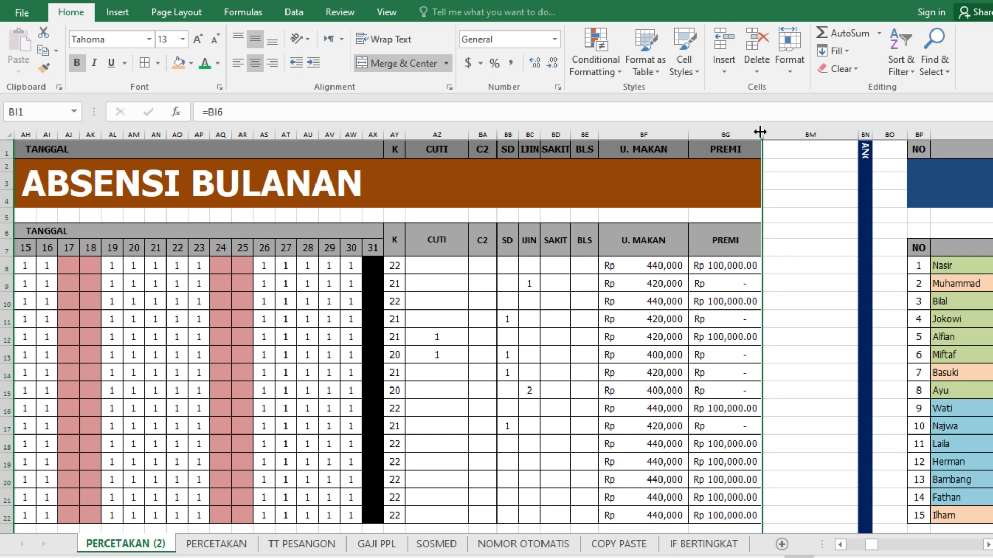
Unhide all hidden columns between the PREMI column (BG) and column BM
{"action": "left_click", "coordinate": [732, 133]}
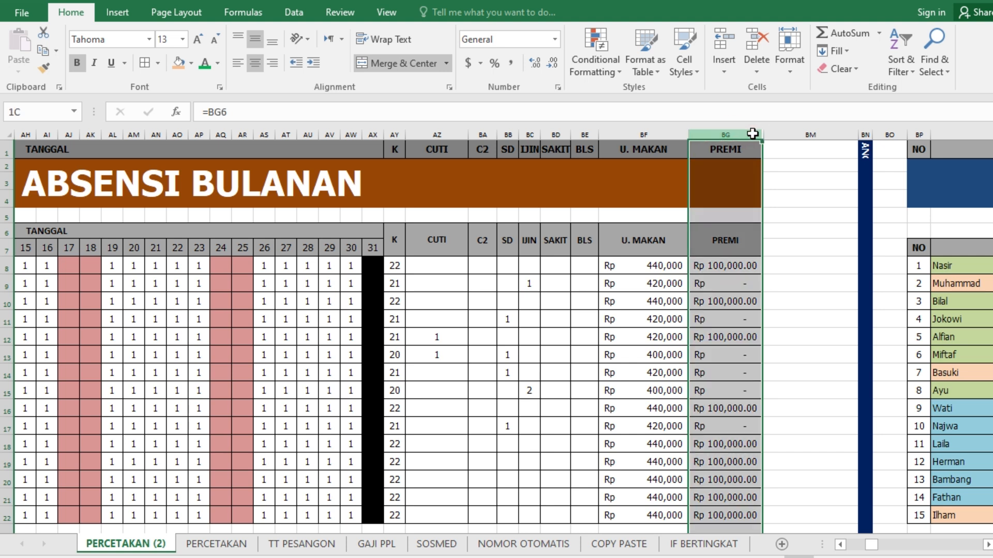
{"action": "left_click_drag", "start_coordinate": [758, 133], "coordinate": [781, 134]}
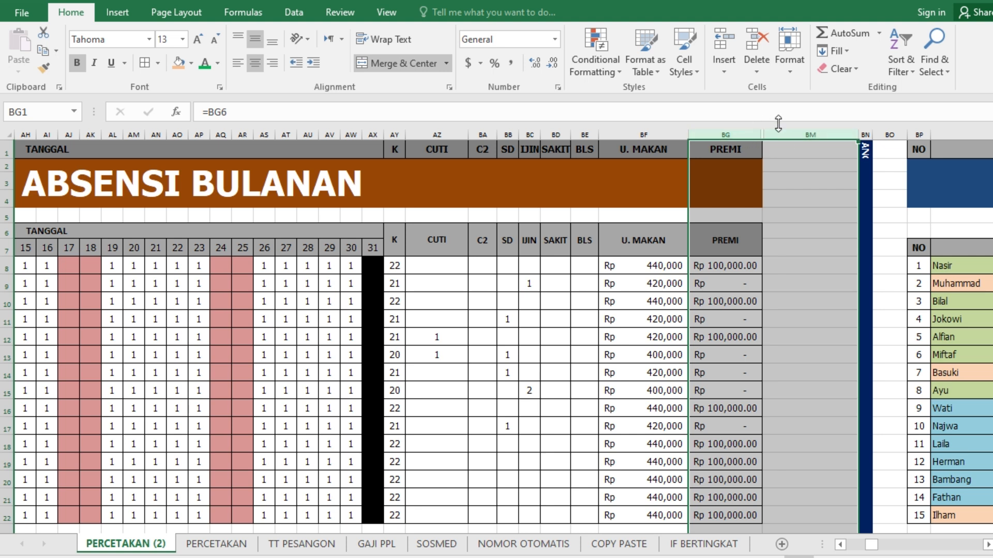
{"action": "right_click", "coordinate": [747, 134]}
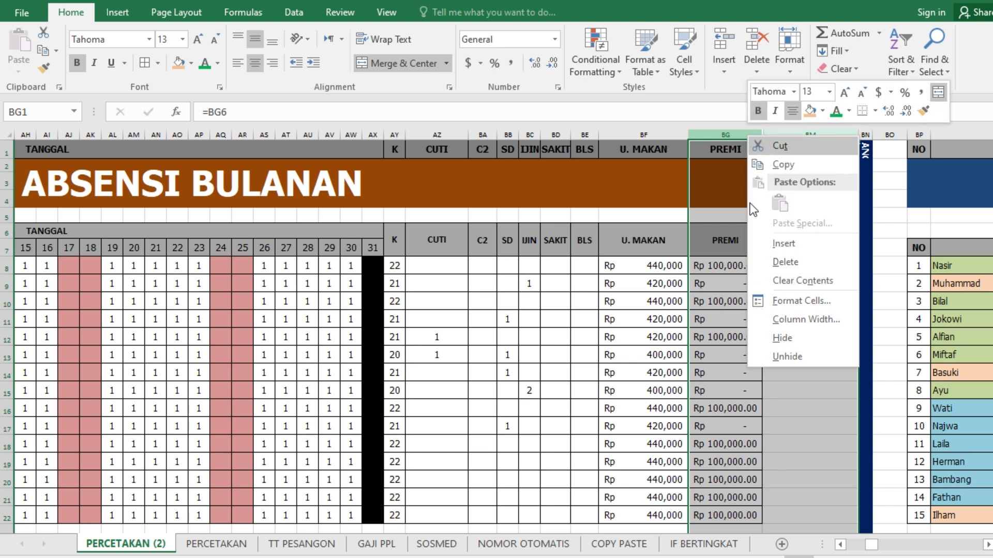
{"action": "left_click", "coordinate": [795, 357]}
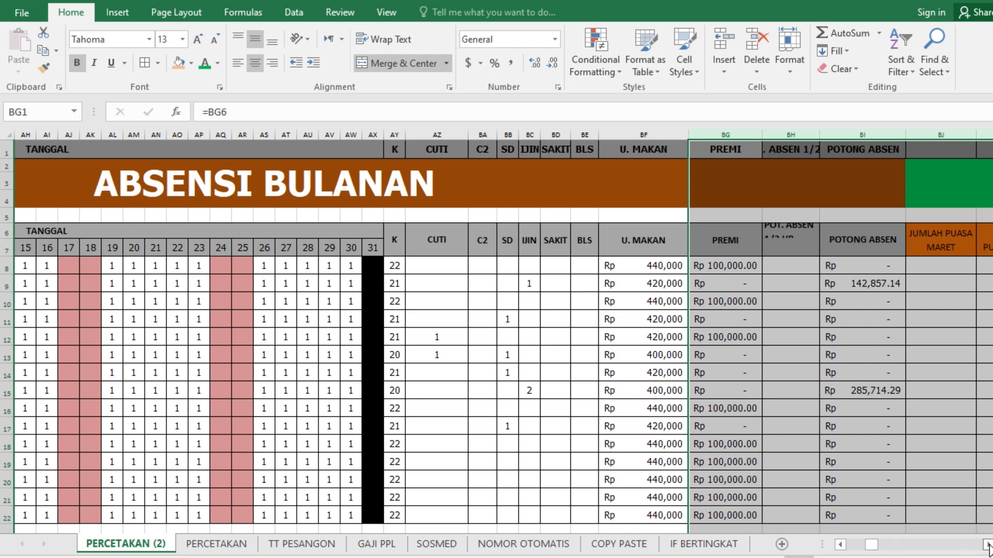
{"action": "left_click_drag", "start_coordinate": [988, 548], "coordinate": [989, 547]}
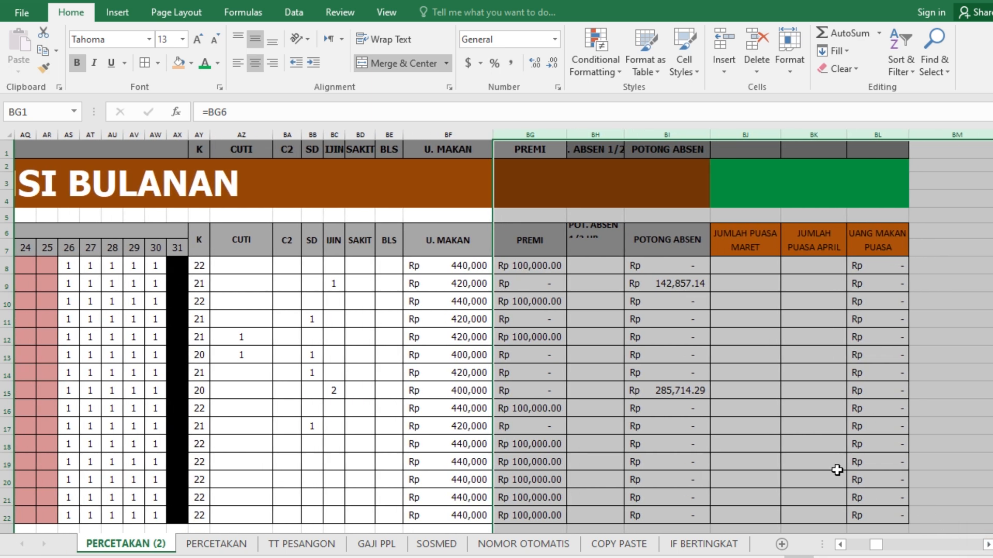
{"action": "left_click", "coordinate": [582, 325]}
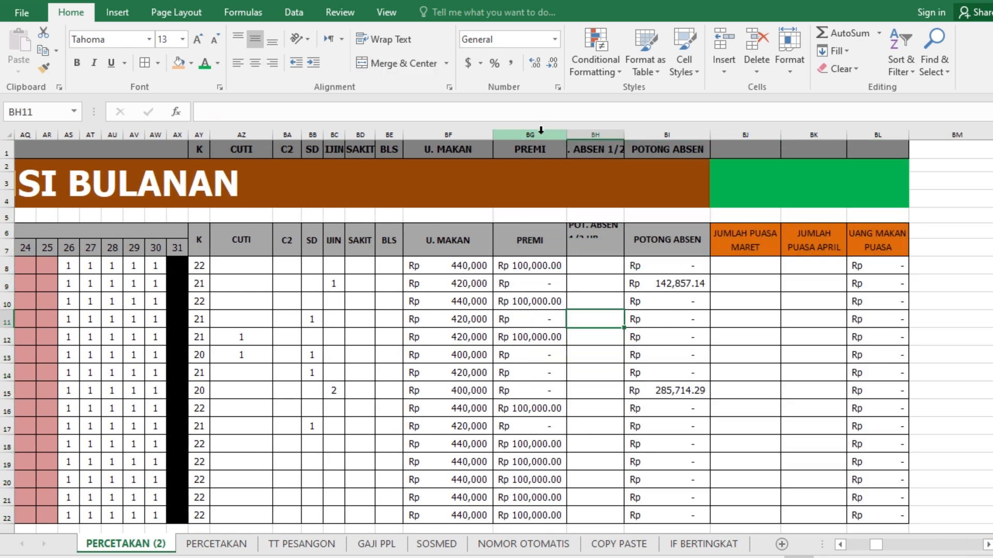
Hide column BH, the half-day absence deduction column between PREMI and POTONG ABSEN
{"action": "left_click", "coordinate": [591, 126]}
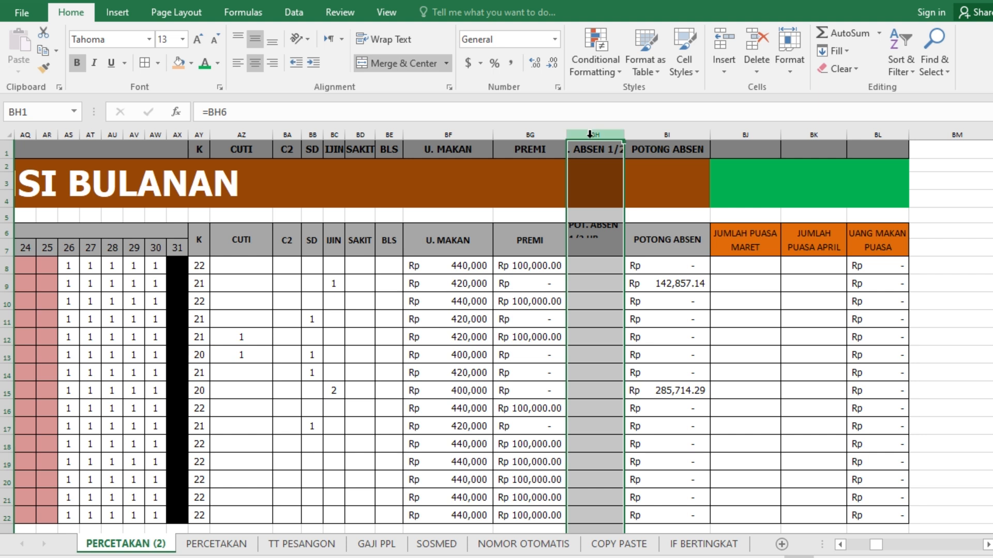
{"action": "right_click", "coordinate": [590, 136]}
{"action": "left_click", "coordinate": [626, 340]}
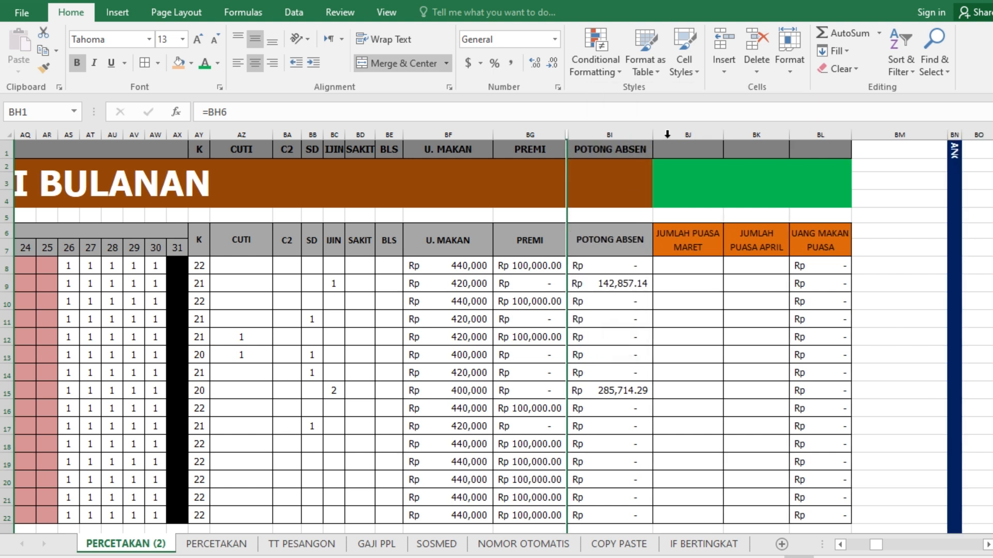
Hide the three orange-headed puasa columns, BJ to BL, together
{"action": "left_click_drag", "start_coordinate": [674, 135], "coordinate": [816, 145]}
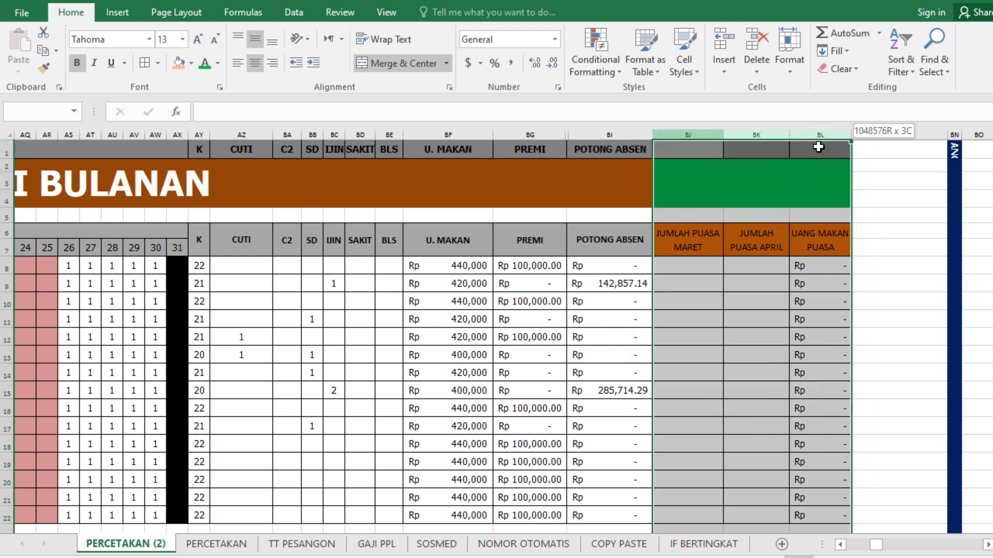
{"action": "right_click", "coordinate": [782, 136]}
{"action": "left_click", "coordinate": [818, 337]}
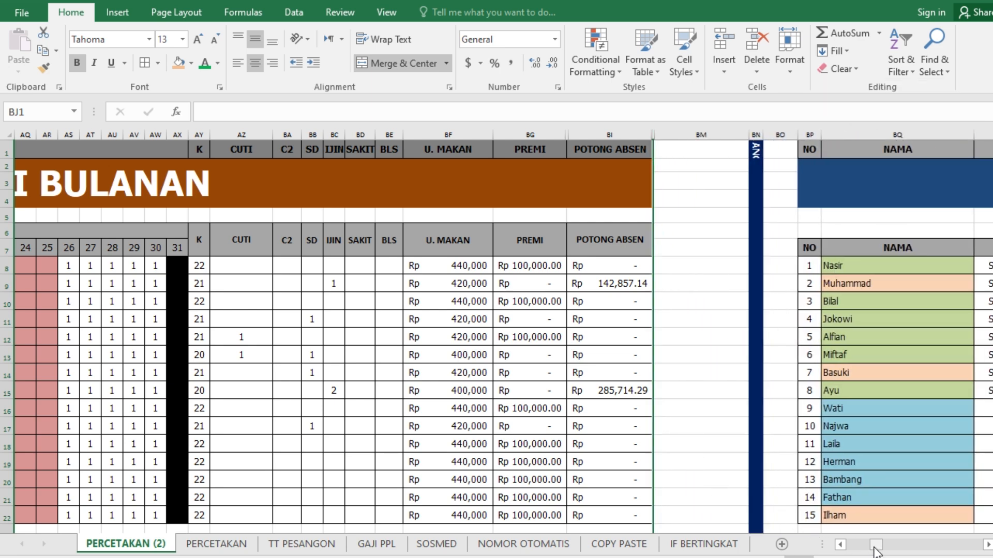
Review the numbered list of column topics below the attendance table
{"action": "mouse_move", "coordinate": [875, 547]}
{"action": "left_mouse_down"}
{"action": "mouse_move", "coordinate": [860, 554]}
{"action": "mouse_move", "coordinate": [882, 551]}
{"action": "mouse_move", "coordinate": [868, 549]}
{"action": "left_mouse_up"}
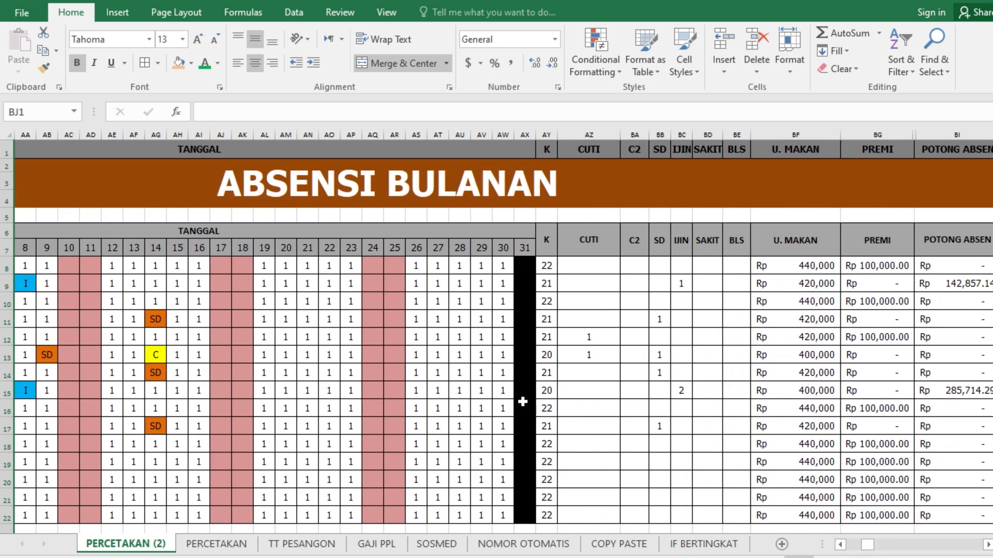
{"action": "scroll", "coordinate": [523, 402], "scroll_direction": "down", "scroll_amount": 5}
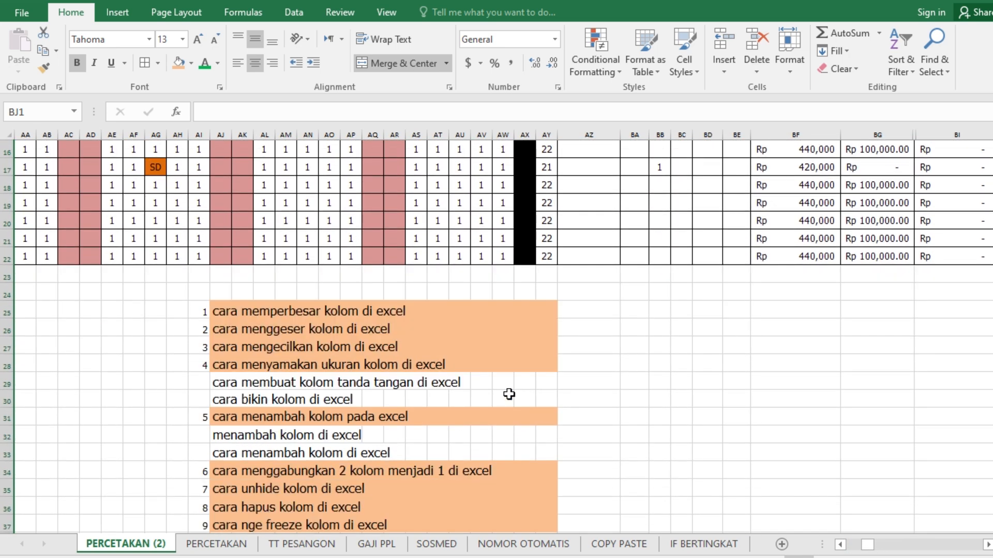
{"action": "scroll", "coordinate": [509, 394], "scroll_direction": "down", "scroll_amount": 2}
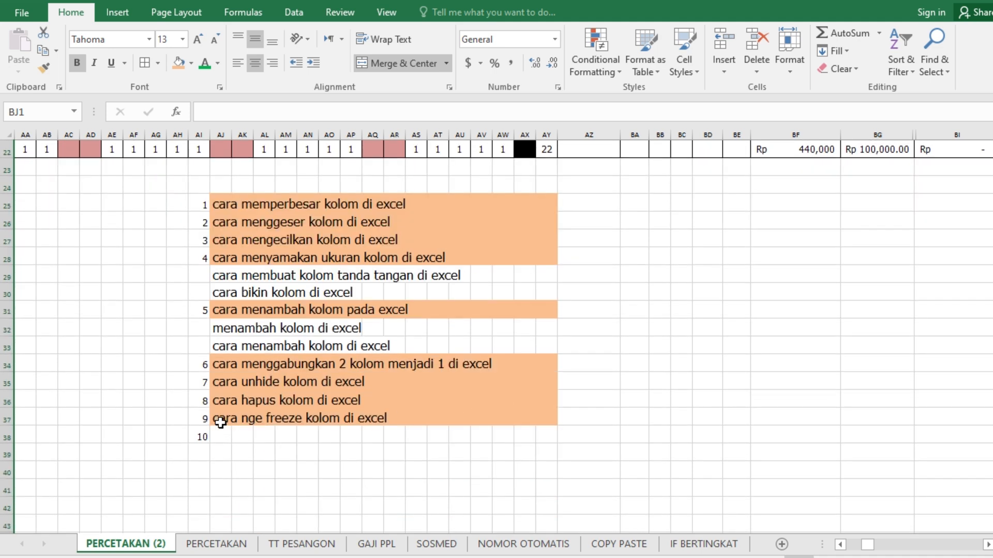
{"action": "scroll", "coordinate": [409, 358], "scroll_direction": "up", "scroll_amount": 1}
{"action": "scroll", "coordinate": [410, 359], "scroll_direction": "up", "scroll_amount": 7}
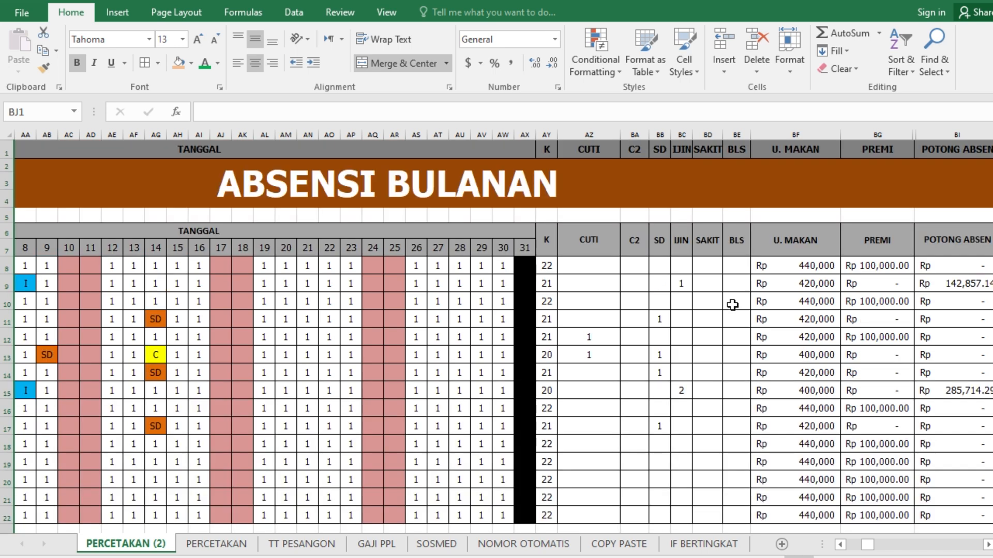
Delete the whole POTONG ABSEN column (BI) from the sheet, and undo the deletion
{"action": "left_click", "coordinate": [985, 545]}
{"action": "left_click_drag", "start_coordinate": [985, 544], "coordinate": [985, 544]}
{"action": "left_click", "coordinate": [825, 352]}
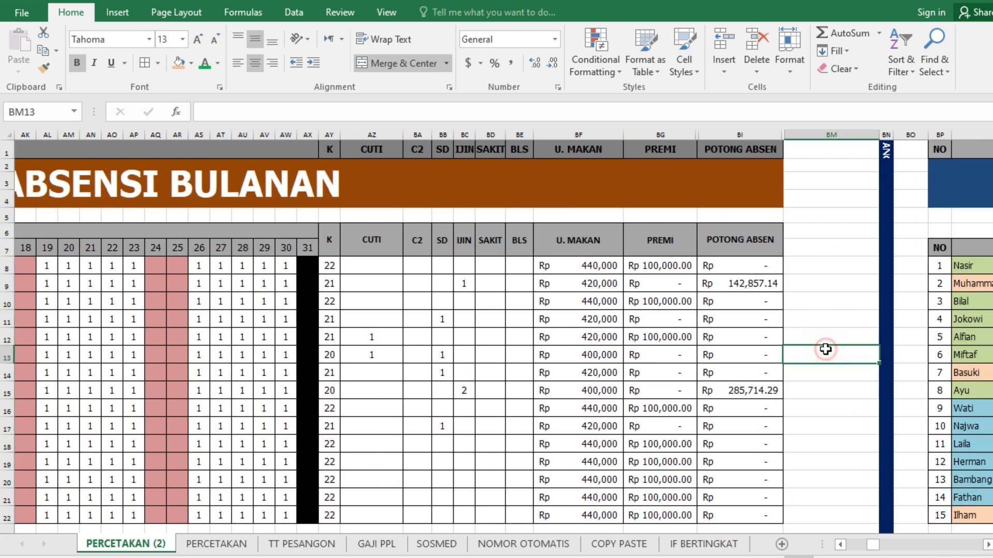
{"action": "left_click", "coordinate": [723, 129]}
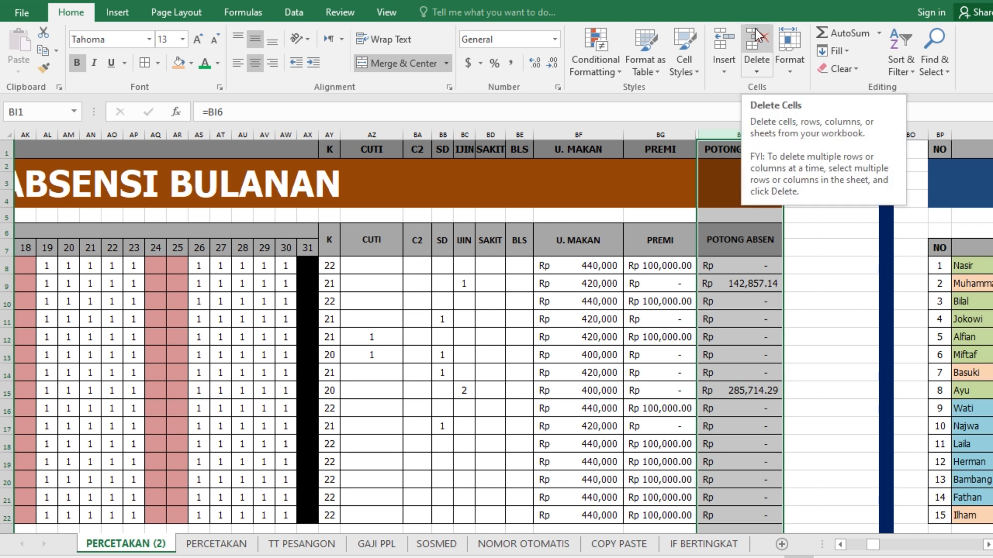
{"action": "left_click", "coordinate": [756, 75]}
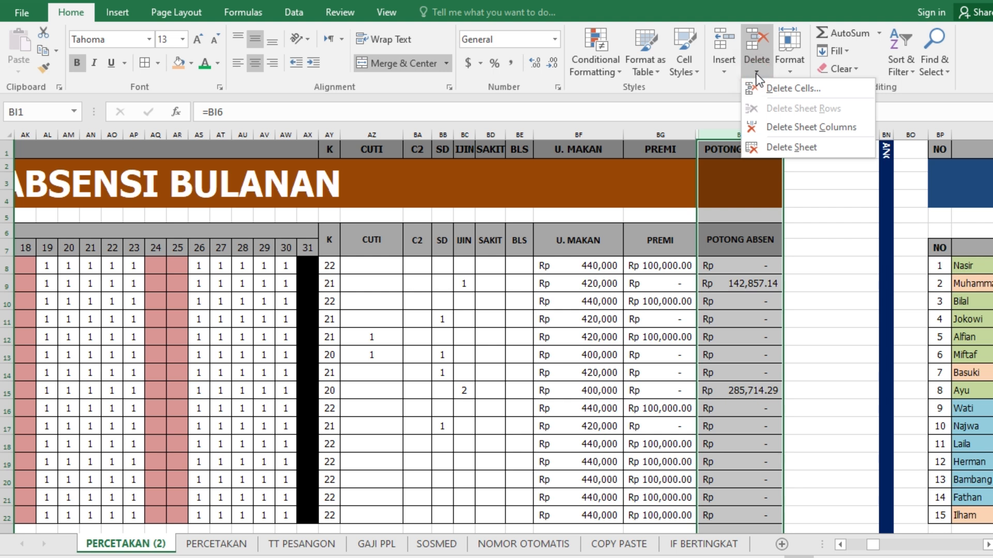
{"action": "left_click", "coordinate": [756, 75]}
{"action": "left_click", "coordinate": [756, 74]}
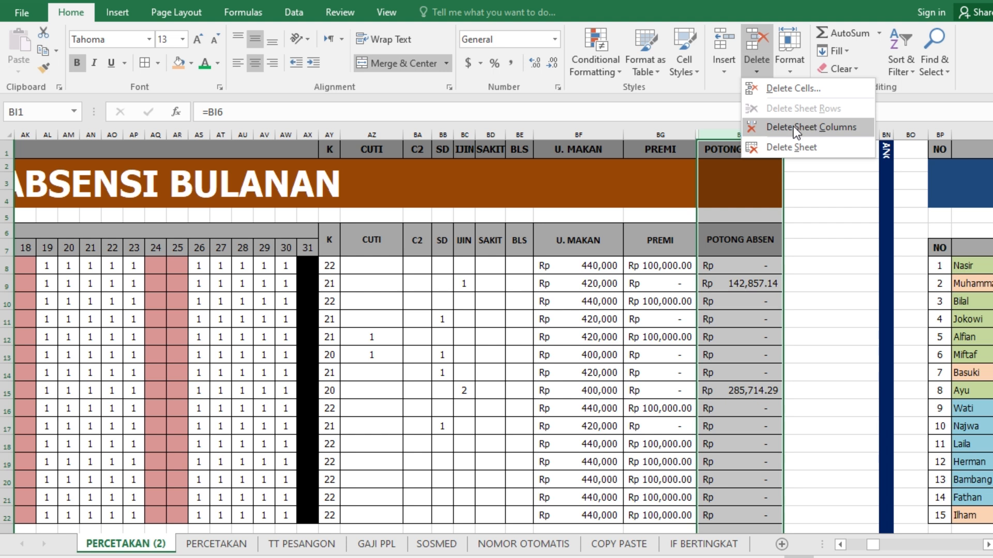
{"action": "left_click", "coordinate": [761, 71]}
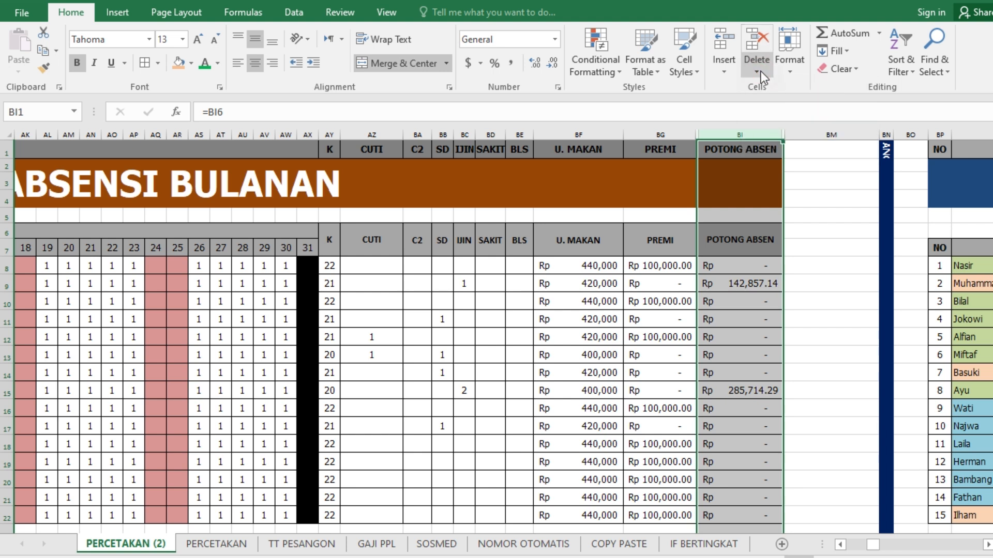
{"action": "left_click", "coordinate": [764, 41]}
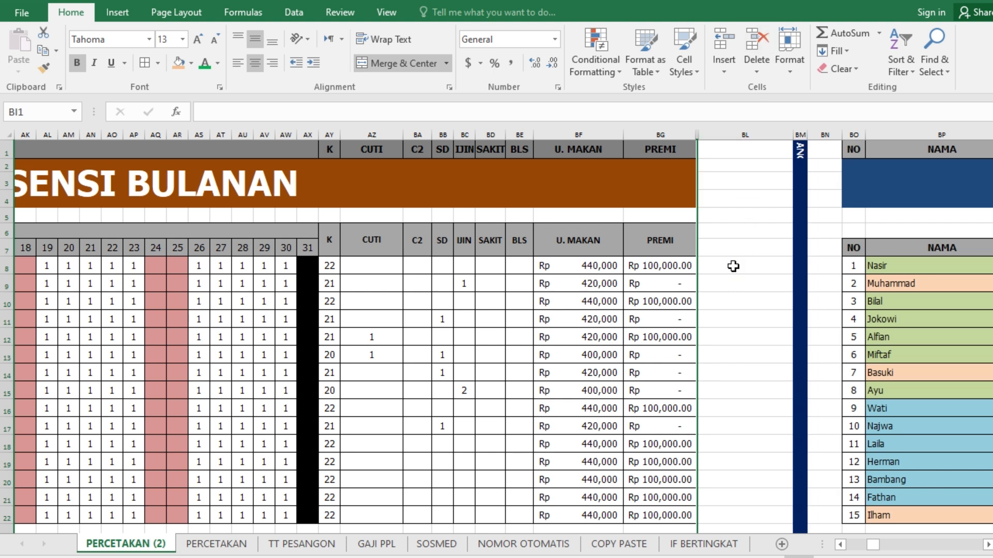
{"action": "key", "text": "ctrl+z"}
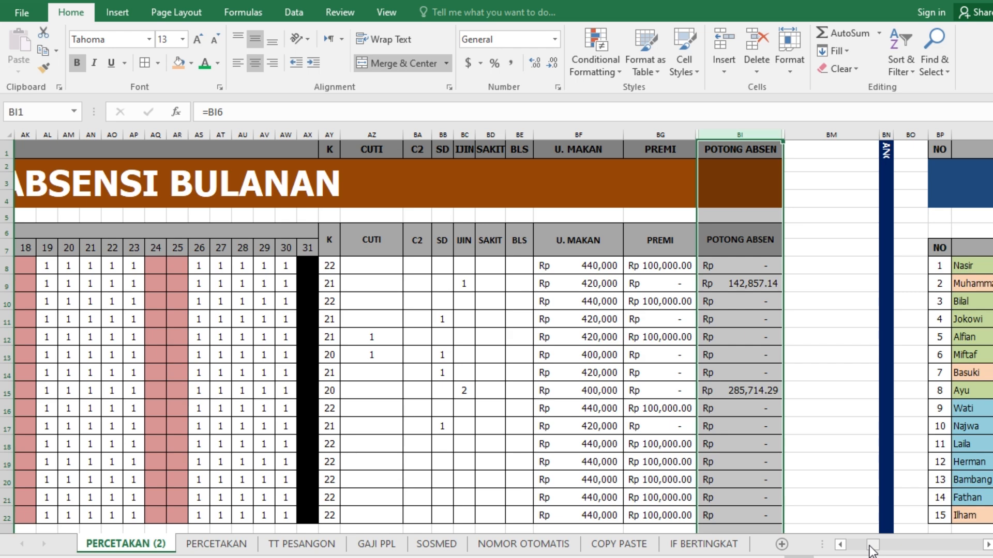
Examine the date numbers in T7:AX7, the names in S8:S22 and the topic list below the table
{"action": "left_click_drag", "start_coordinate": [872, 547], "coordinate": [855, 548]}
{"action": "scroll", "coordinate": [598, 406], "scroll_direction": "down", "scroll_amount": 2}
{"action": "scroll", "coordinate": [526, 394], "scroll_direction": "up", "scroll_amount": 2}
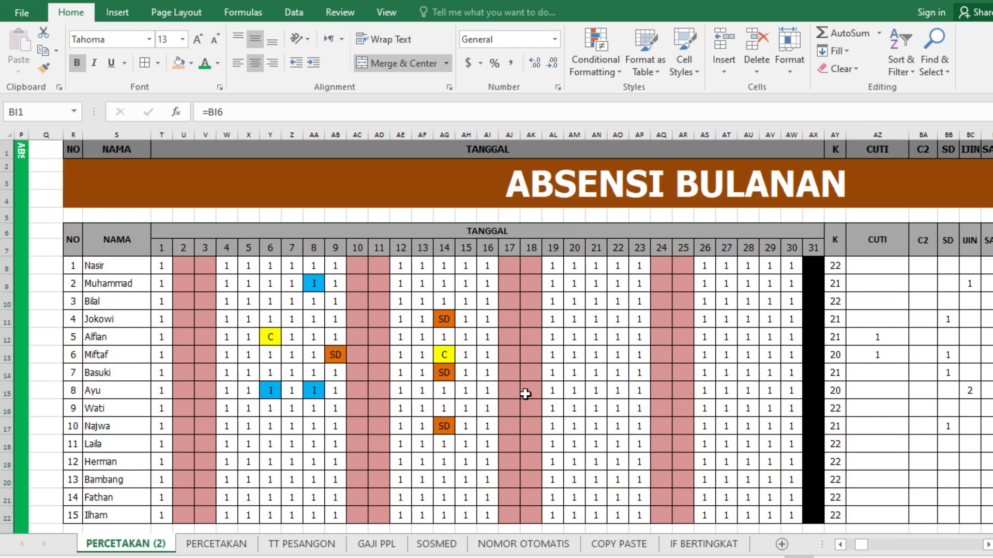
{"action": "scroll", "coordinate": [520, 387], "scroll_direction": "down", "scroll_amount": 2}
{"action": "scroll", "coordinate": [518, 386], "scroll_direction": "up", "scroll_amount": 2}
{"action": "left_click_drag", "start_coordinate": [161, 249], "coordinate": [813, 252]}
{"action": "scroll", "coordinate": [421, 312], "scroll_direction": "down", "scroll_amount": 7}
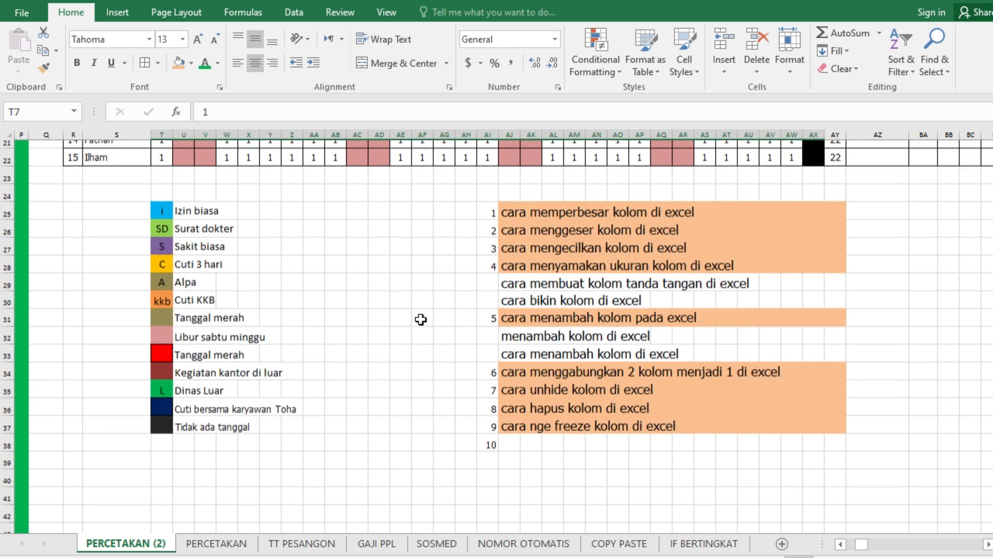
{"action": "scroll", "coordinate": [421, 320], "scroll_direction": "up", "scroll_amount": 7}
{"action": "left_click_drag", "start_coordinate": [106, 266], "coordinate": [113, 515]}
Freeze panes at cell T8, with the NO column as the first visible column, locking the header rows and the NO and NAMA columns
{"action": "left_click_drag", "start_coordinate": [859, 546], "coordinate": [867, 555]}
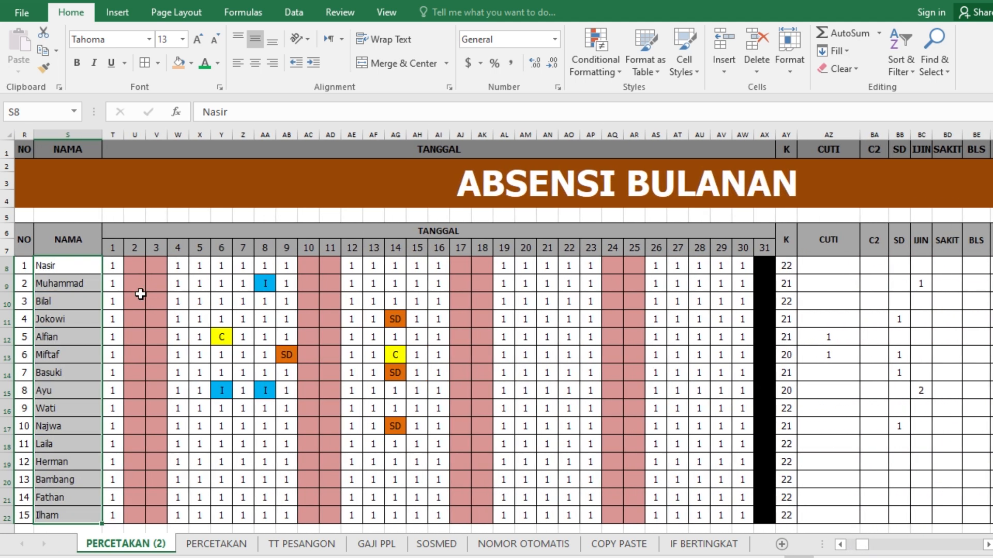
{"action": "left_click", "coordinate": [113, 270]}
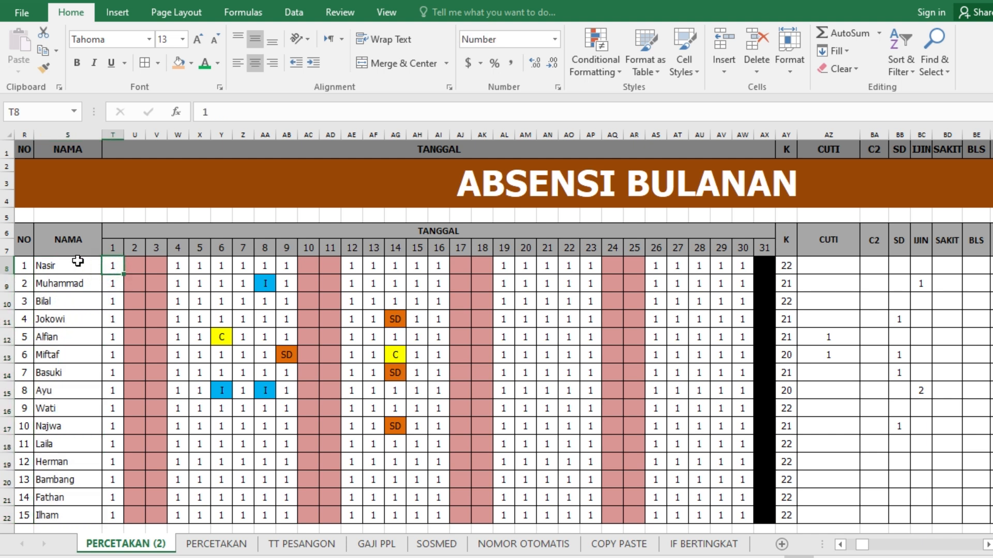
{"action": "left_click", "coordinate": [118, 246]}
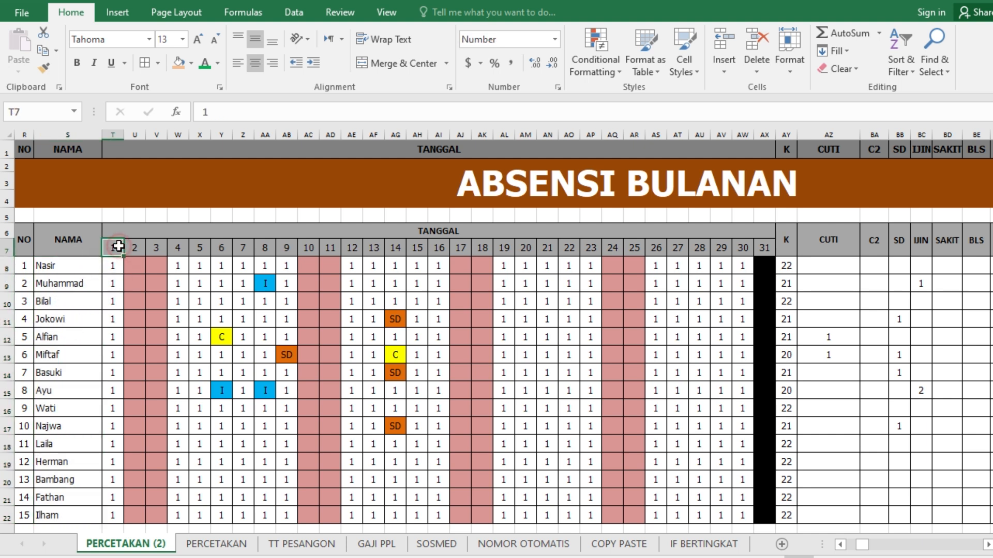
{"action": "left_click", "coordinate": [96, 263]}
{"action": "left_click", "coordinate": [106, 265]}
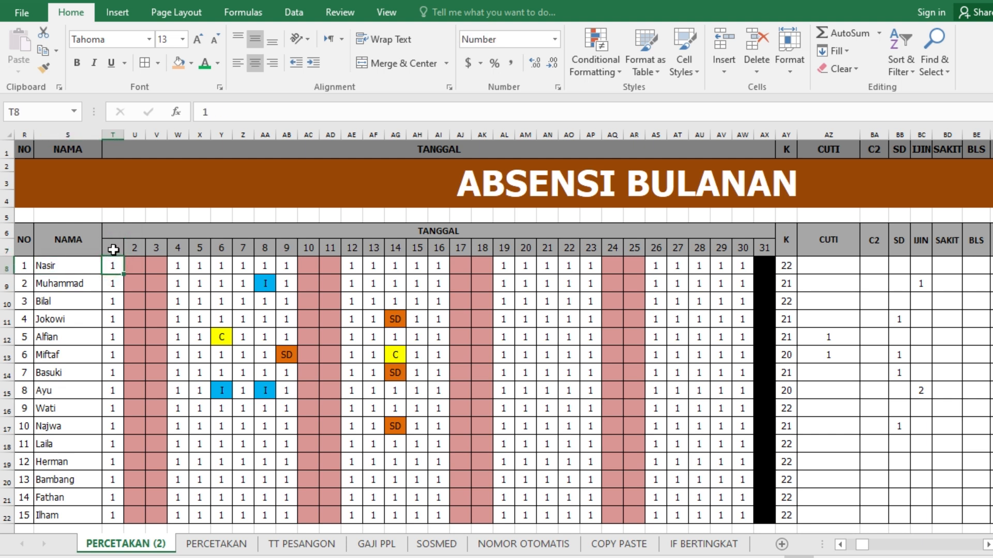
{"action": "left_click_drag", "start_coordinate": [113, 250], "coordinate": [96, 267]}
{"action": "left_click", "coordinate": [111, 267]}
{"action": "left_click", "coordinate": [119, 15]}
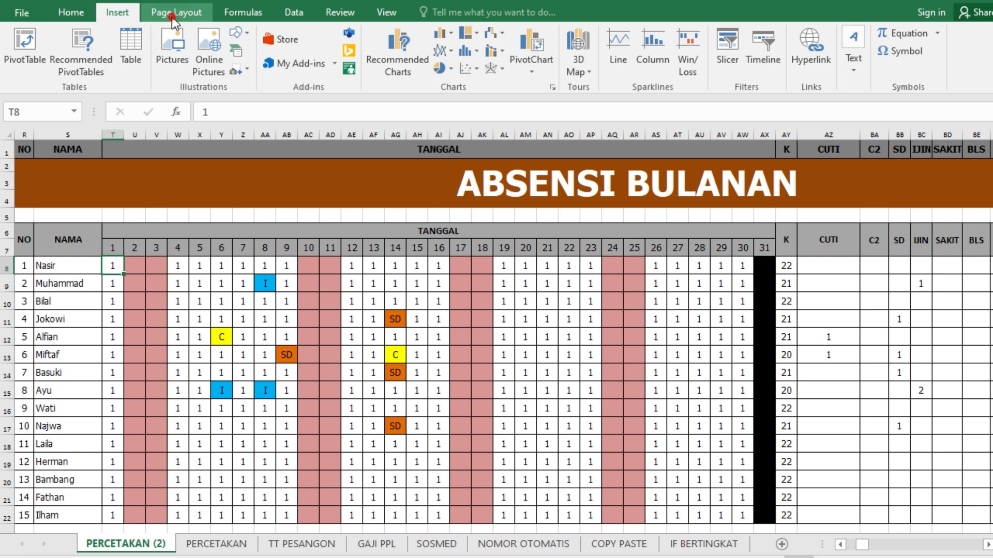
{"action": "left_click", "coordinate": [172, 16]}
{"action": "left_click", "coordinate": [245, 13]}
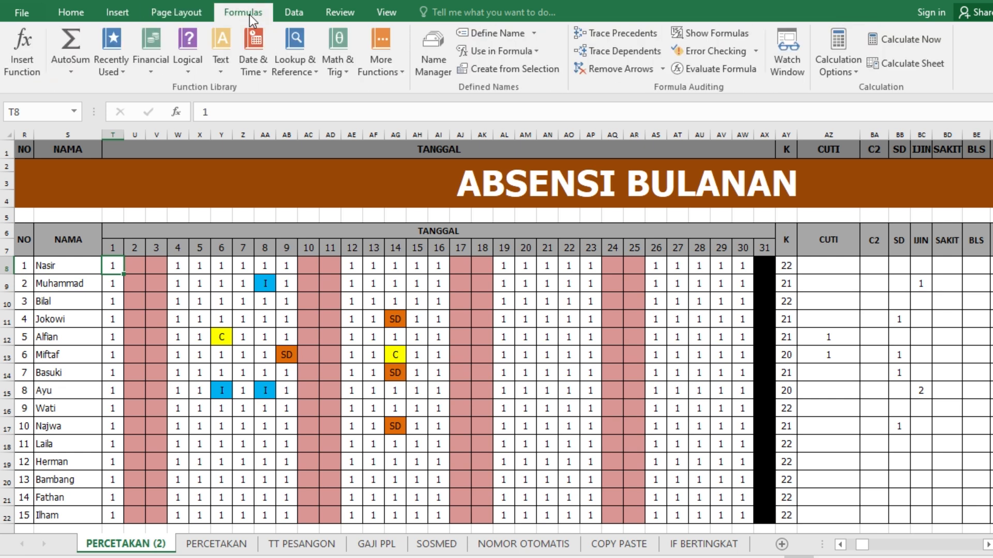
{"action": "left_click", "coordinate": [294, 14]}
{"action": "left_click", "coordinate": [328, 15]}
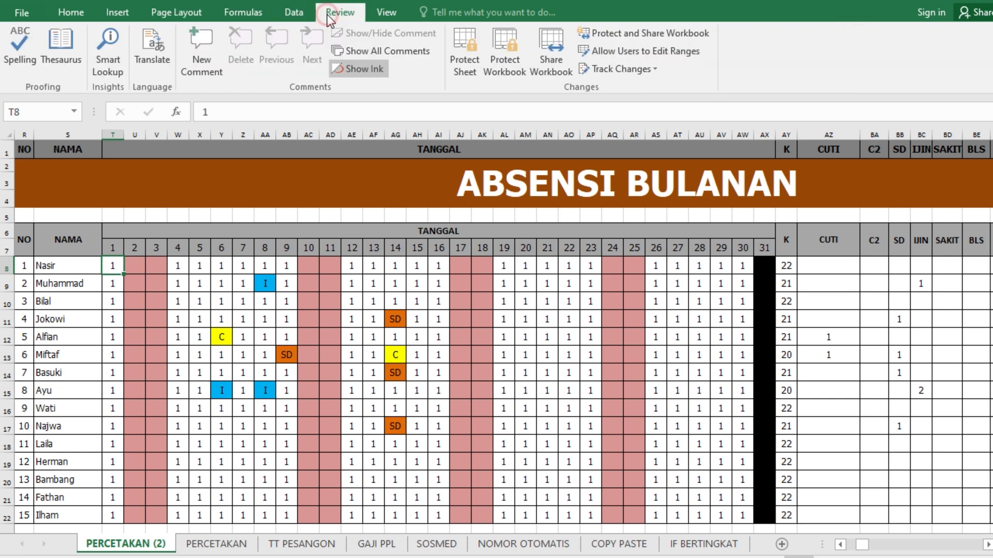
{"action": "left_click", "coordinate": [382, 15]}
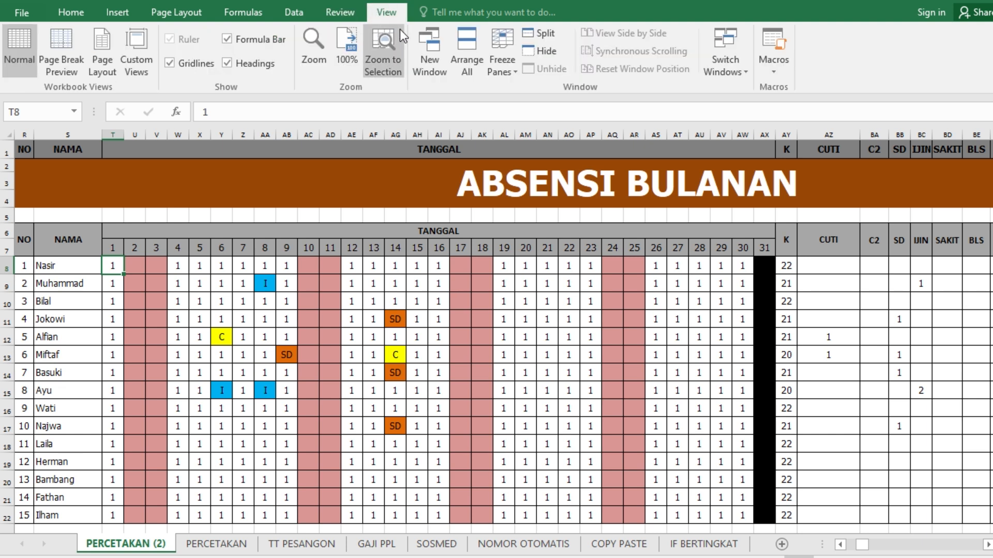
{"action": "left_click", "coordinate": [508, 72]}
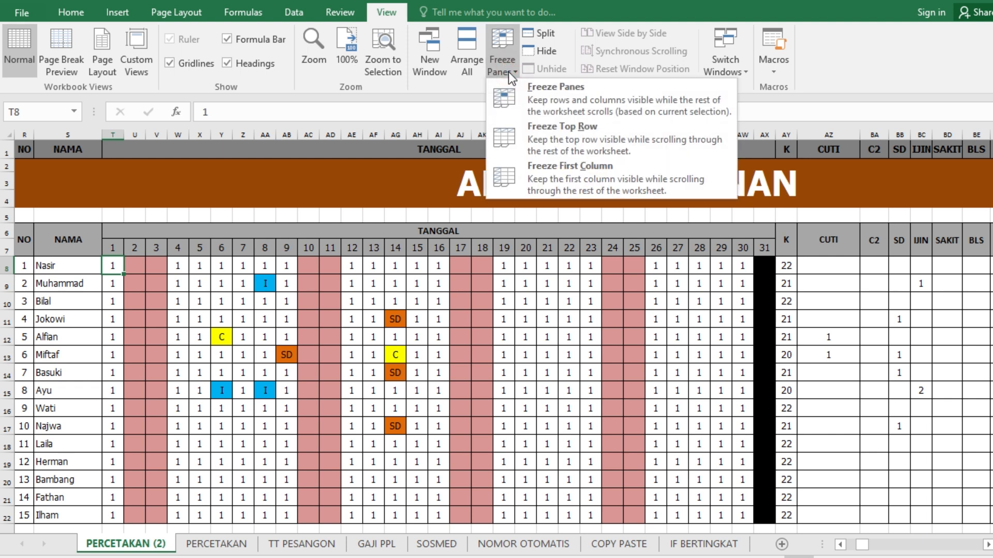
{"action": "left_click", "coordinate": [560, 98]}
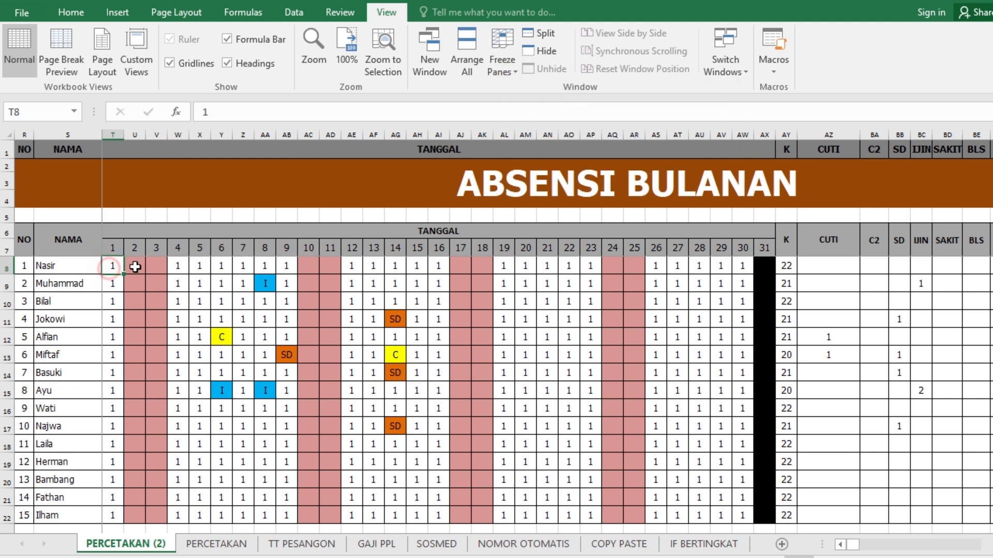
Check the frozen header rows 1 to 7 by browsing down to the topic list and back up
{"action": "left_click", "coordinate": [116, 284]}
{"action": "scroll", "coordinate": [156, 274], "scroll_direction": "down", "scroll_amount": 5}
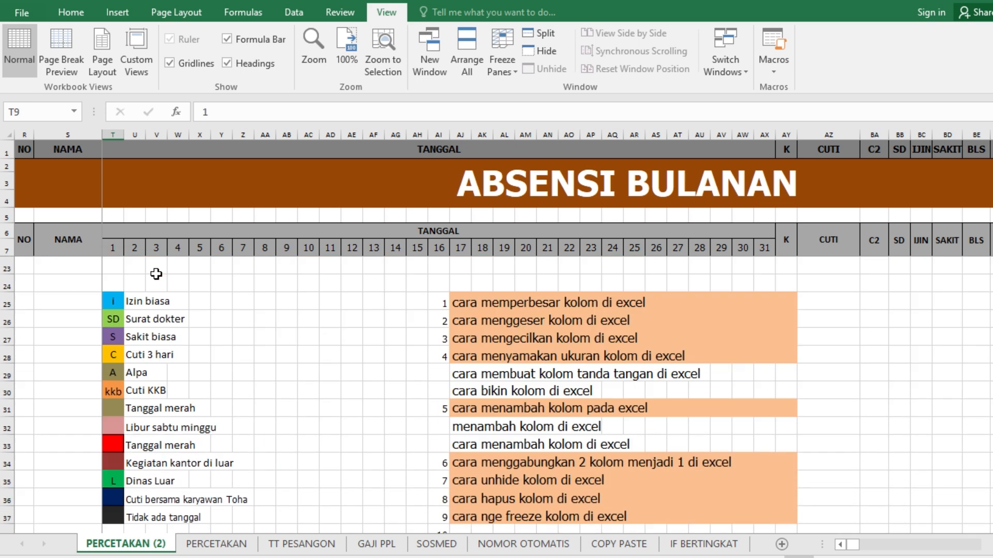
{"action": "scroll", "coordinate": [153, 271], "scroll_direction": "up", "scroll_amount": 4}
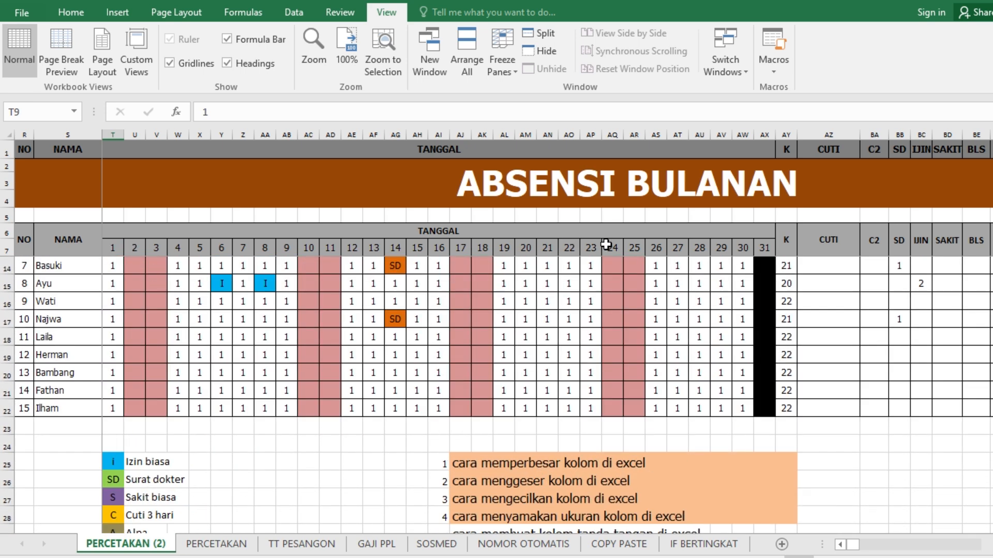
{"action": "scroll", "coordinate": [218, 305], "scroll_direction": "down", "scroll_amount": 4}
{"action": "scroll", "coordinate": [217, 310], "scroll_direction": "up", "scroll_amount": 6}
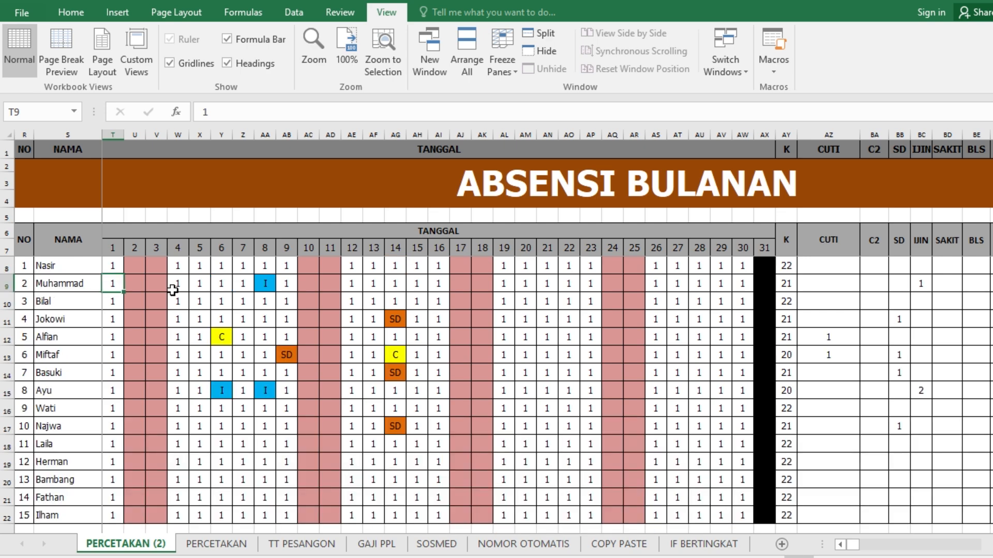
Check the frozen NO and NAMA columns by browsing across to the PREMI column and back to date 1
{"action": "left_click", "coordinate": [111, 265]}
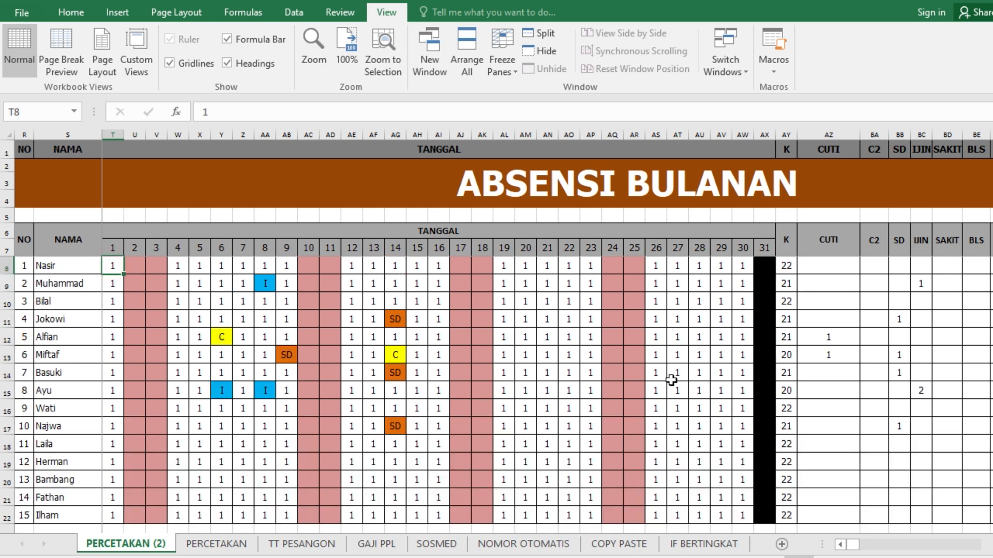
{"action": "left_click", "coordinate": [987, 546]}
{"action": "left_click", "coordinate": [987, 546]}
{"action": "left_click", "coordinate": [987, 546]}
{"action": "left_click", "coordinate": [987, 546]}
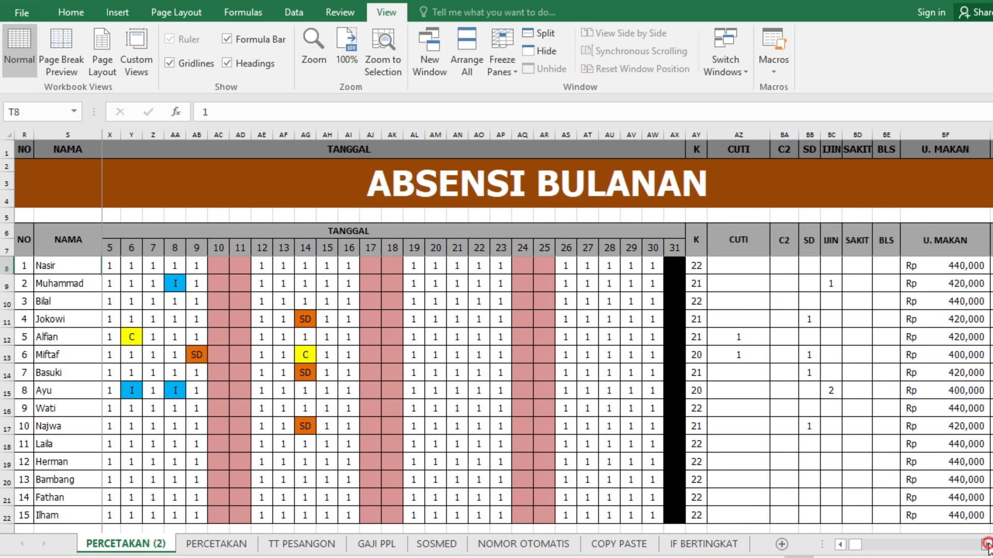
{"action": "left_click", "coordinate": [986, 546]}
{"action": "left_click", "coordinate": [987, 546]}
{"action": "left_click", "coordinate": [987, 546]}
{"action": "left_click", "coordinate": [987, 546]}
{"action": "left_click", "coordinate": [987, 546]}
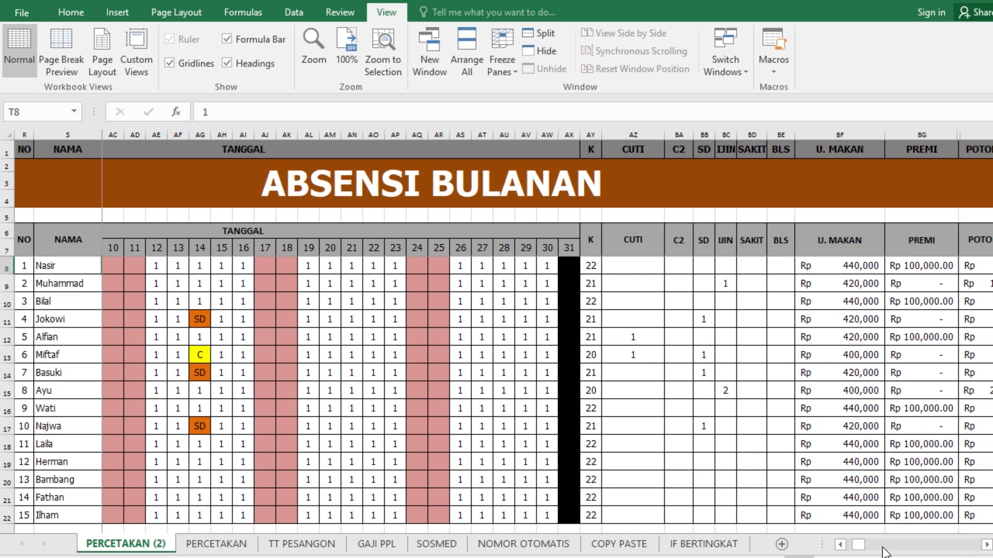
{"action": "left_click", "coordinate": [842, 547]}
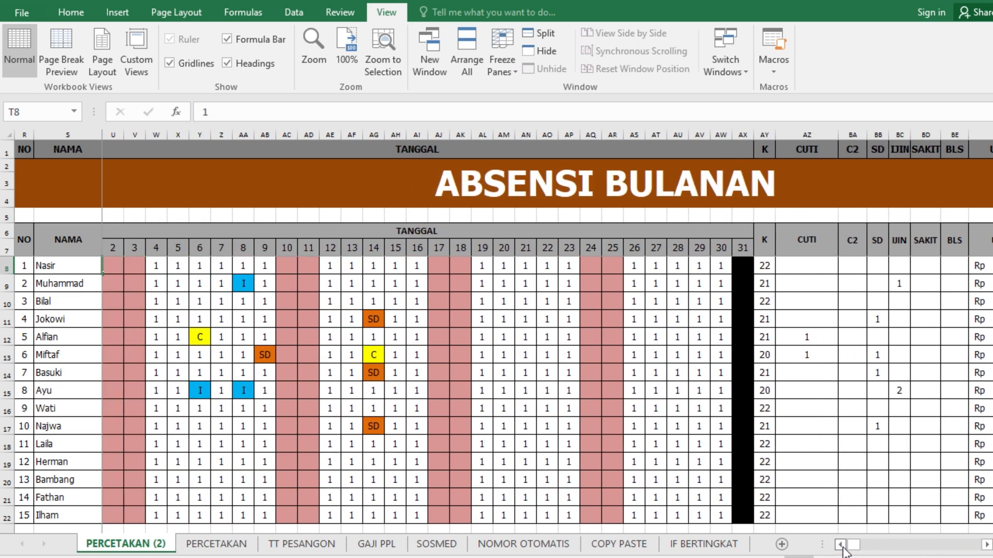
{"action": "left_click", "coordinate": [843, 547]}
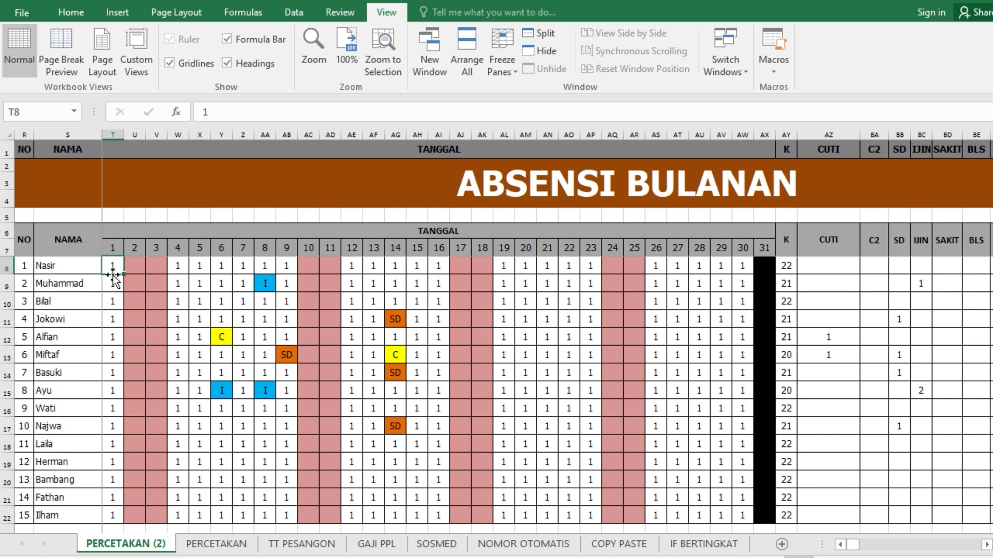
Replace the frozen panes at T8 with a frozen first column, NO, and check it by browsing across the sheet and back
{"action": "left_click", "coordinate": [510, 71]}
{"action": "left_click", "coordinate": [554, 88]}
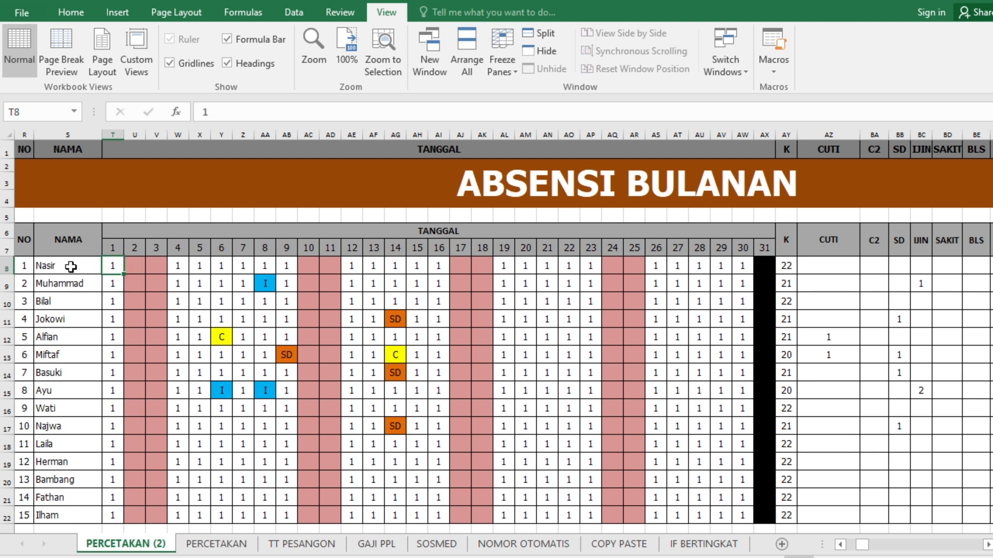
{"action": "left_click", "coordinate": [513, 72]}
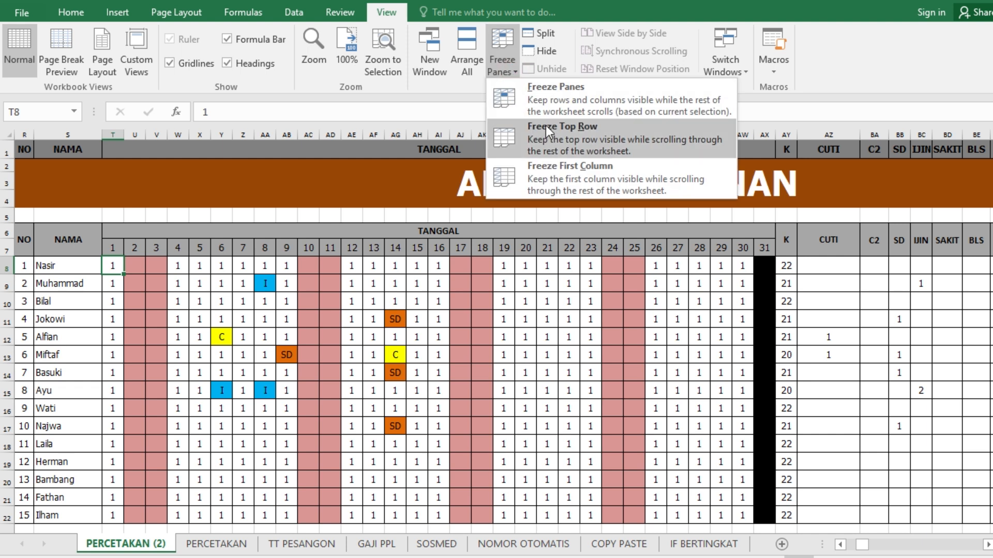
{"action": "left_click", "coordinate": [563, 182]}
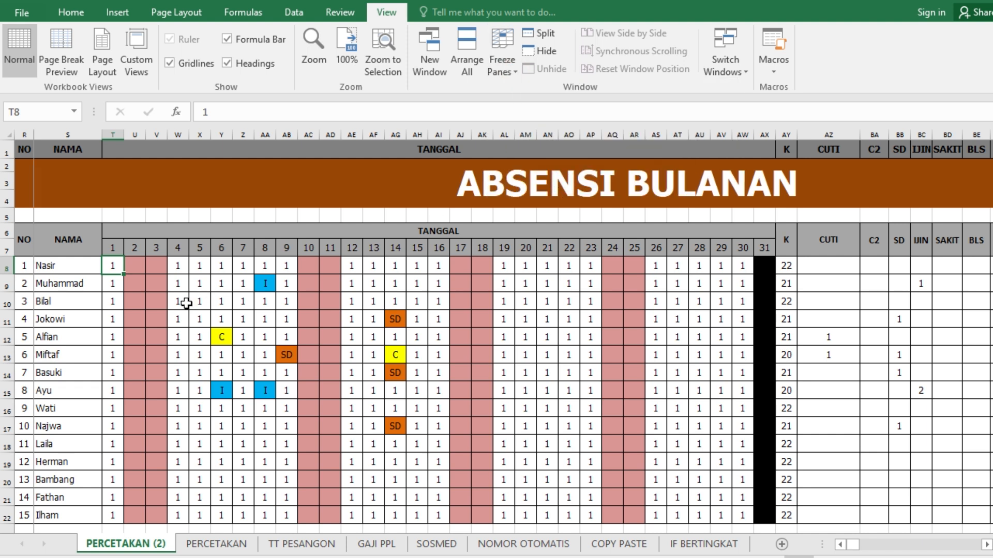
{"action": "left_click", "coordinate": [986, 546]}
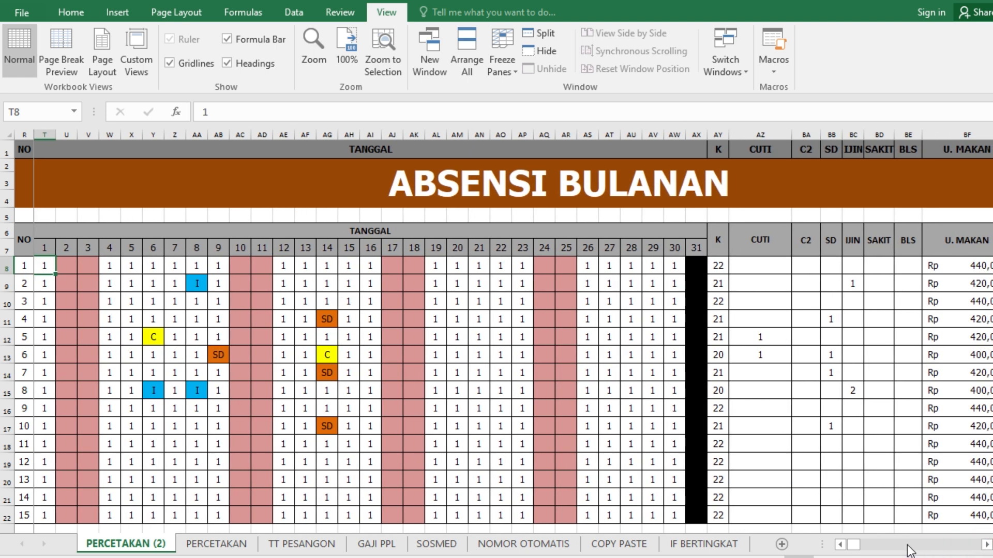
{"action": "left_click", "coordinate": [842, 545]}
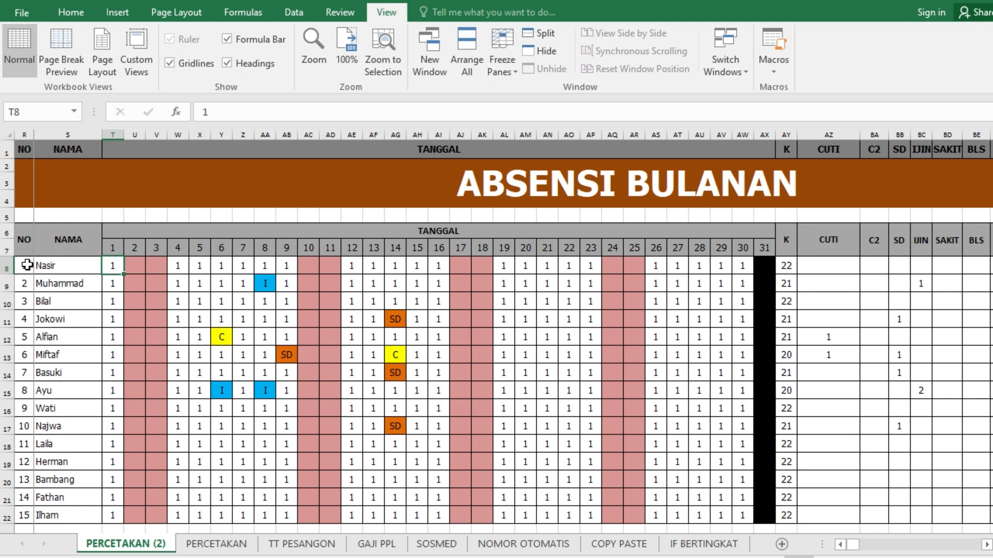
Unfreeze the NO column and freeze only the top row of the attendance sheet instead
{"action": "left_click", "coordinate": [502, 62]}
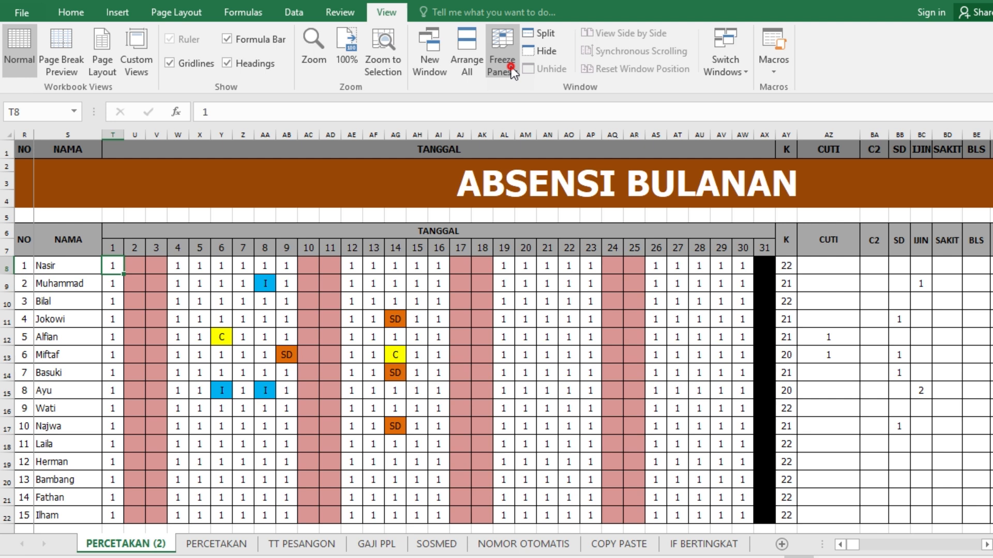
{"action": "left_click", "coordinate": [559, 92]}
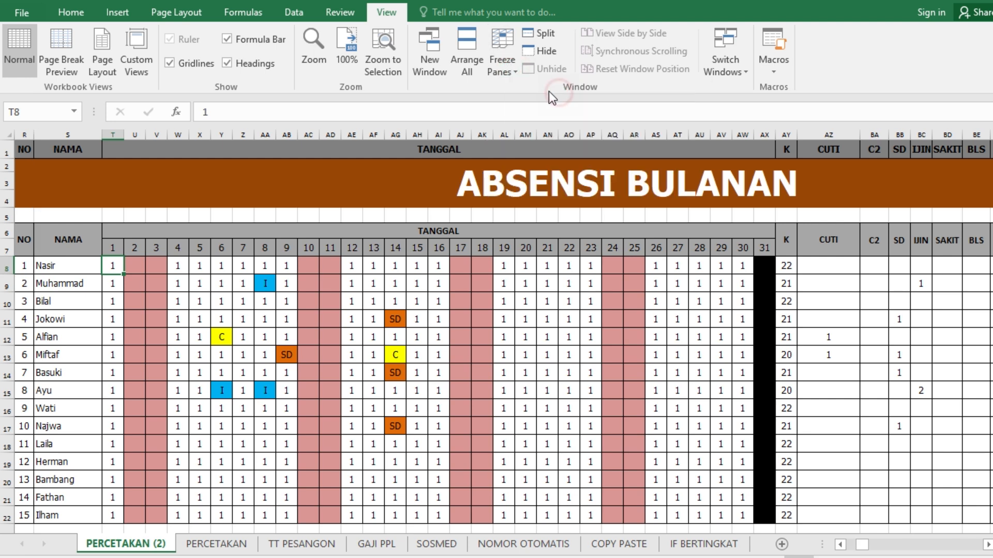
{"action": "left_click", "coordinate": [510, 67]}
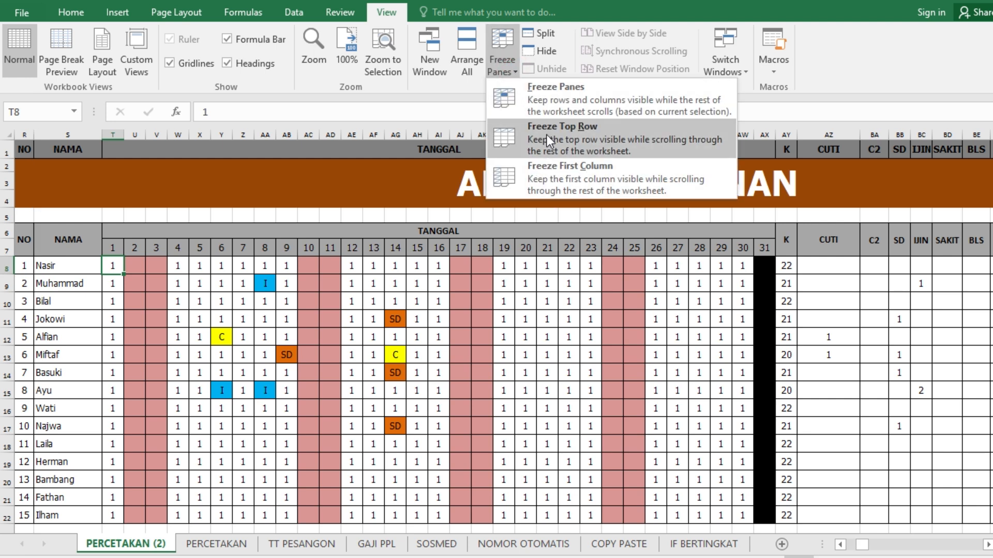
{"action": "left_click", "coordinate": [114, 264]}
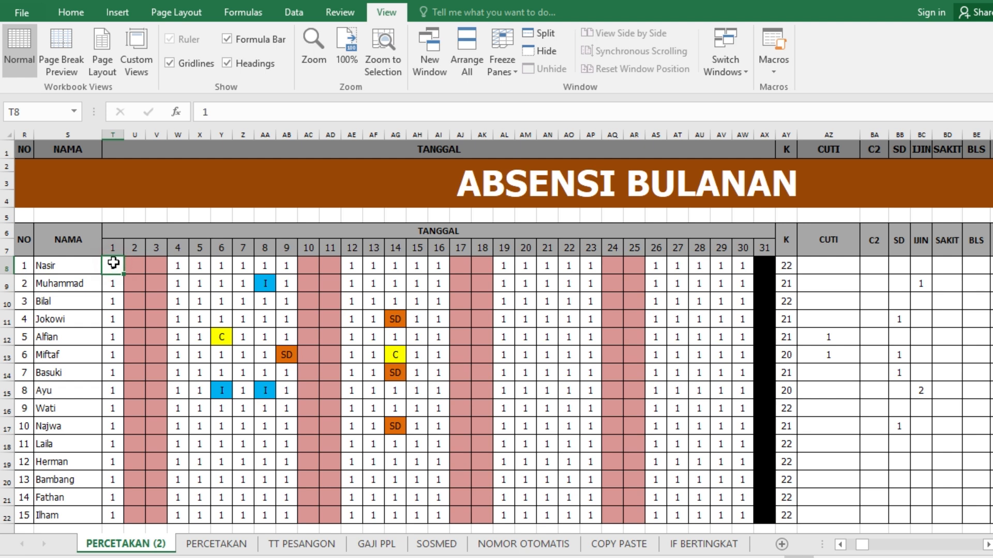
{"action": "left_click", "coordinate": [502, 61]}
{"action": "left_click", "coordinate": [555, 129]}
Check the frozen header in row 1 by browsing down the table and back up, and across to column P
{"action": "scroll", "coordinate": [265, 305], "scroll_direction": "down", "scroll_amount": 3}
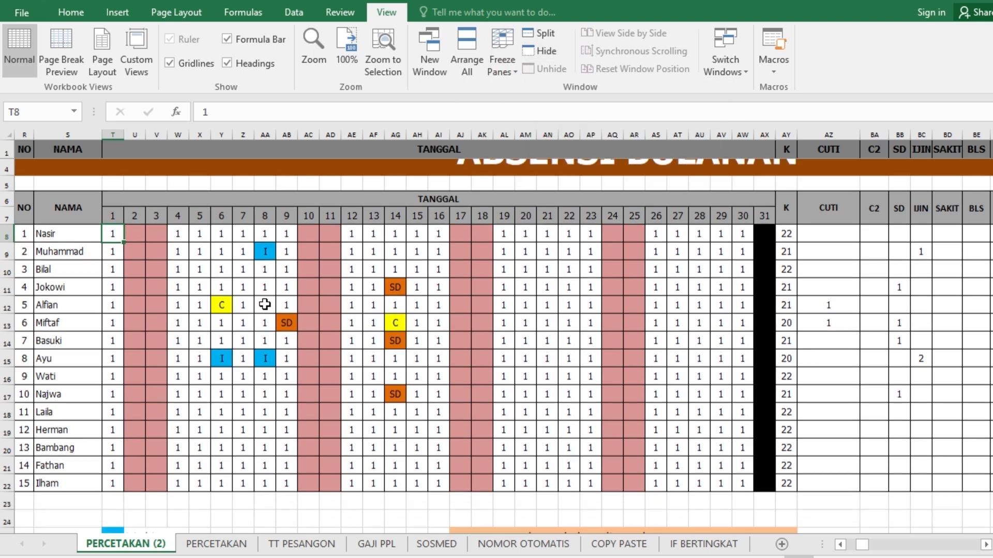
{"action": "scroll", "coordinate": [265, 304], "scroll_direction": "up", "scroll_amount": 3}
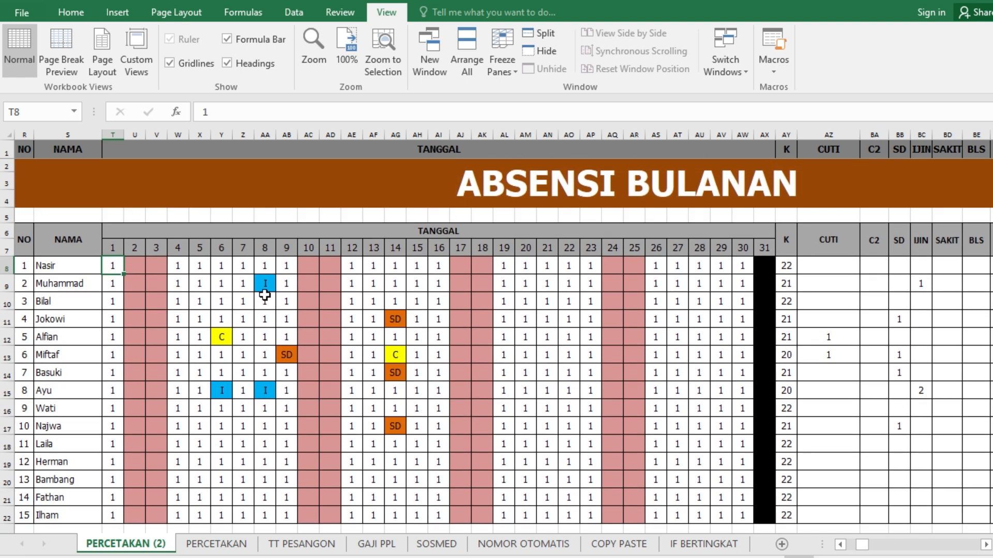
{"action": "left_click", "coordinate": [118, 150]}
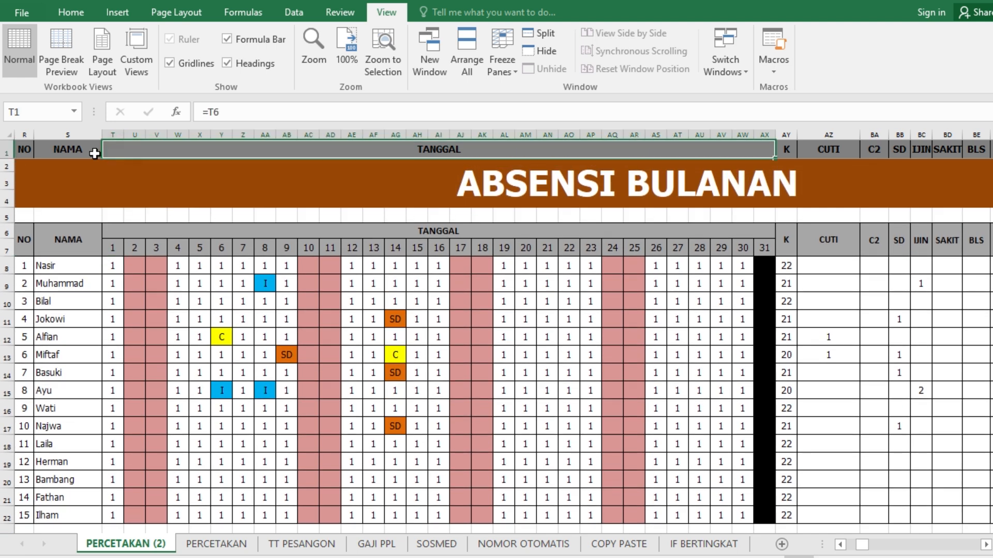
{"action": "left_click", "coordinate": [5, 152]}
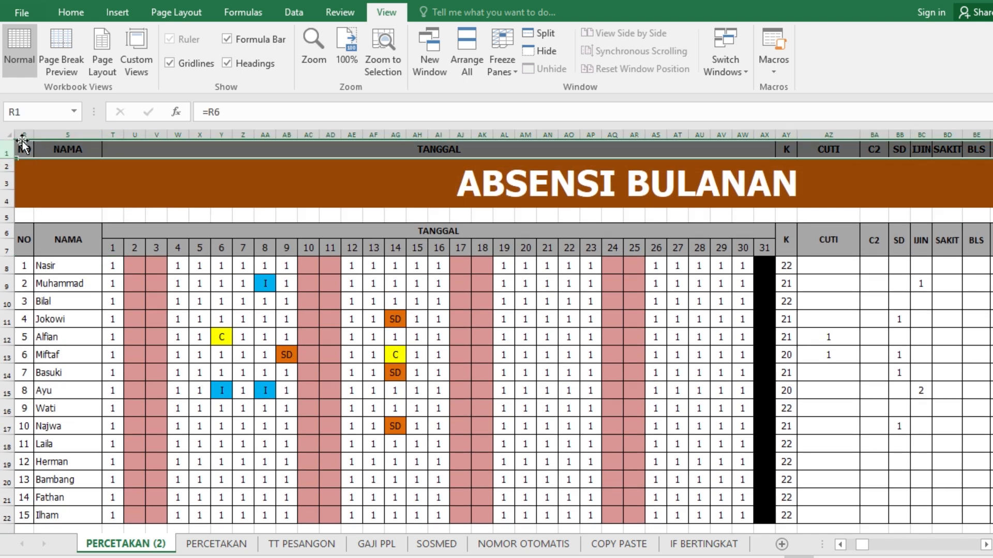
{"action": "scroll", "coordinate": [233, 290], "scroll_direction": "down", "scroll_amount": 2}
{"action": "scroll", "coordinate": [239, 288], "scroll_direction": "up", "scroll_amount": 2}
{"action": "mouse_move", "coordinate": [861, 552]}
{"action": "left_mouse_down"}
{"action": "mouse_move", "coordinate": [875, 547]}
{"action": "mouse_move", "coordinate": [851, 549]}
{"action": "mouse_move", "coordinate": [859, 547]}
{"action": "left_mouse_up"}
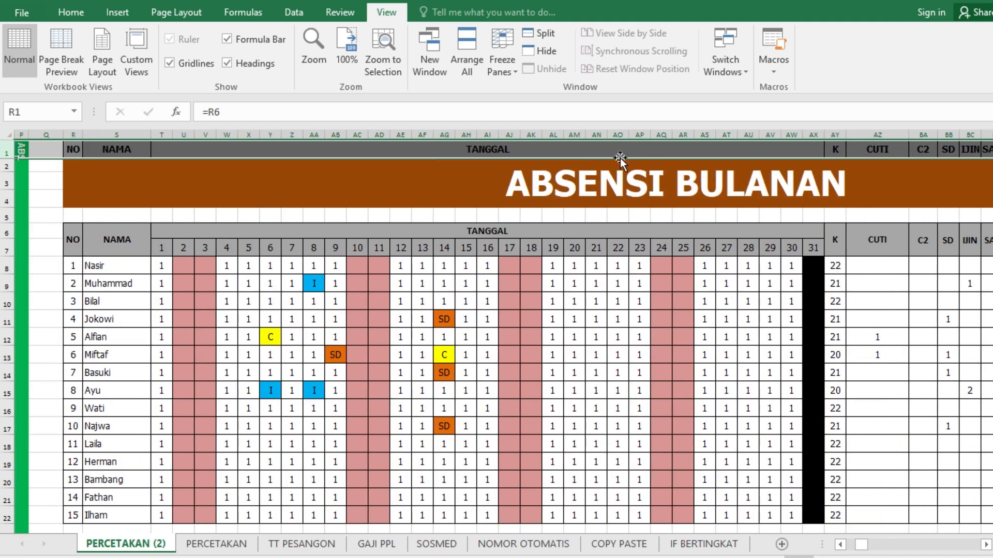
Unfreeze the top row and check that the sheet moves freely down to the topic list and back
{"action": "left_click", "coordinate": [500, 70]}
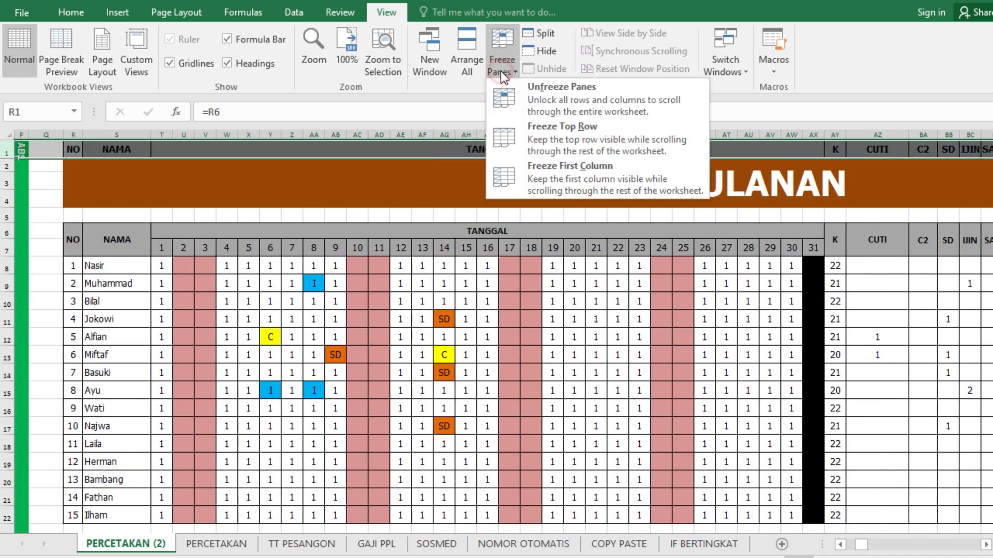
{"action": "left_click", "coordinate": [591, 103]}
{"action": "scroll", "coordinate": [469, 423], "scroll_direction": "down", "scroll_amount": 1}
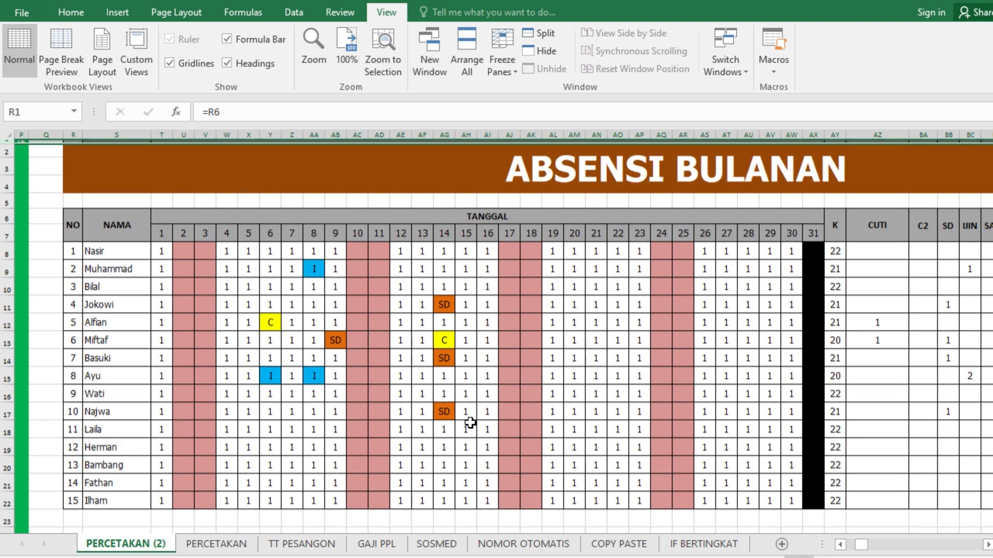
{"action": "scroll", "coordinate": [470, 423], "scroll_direction": "down", "scroll_amount": 7}
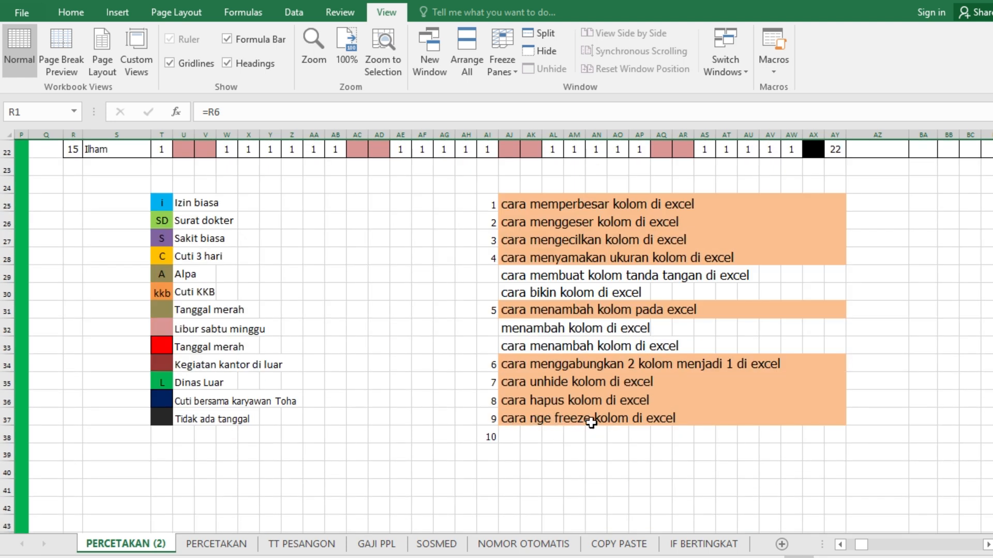
{"action": "scroll", "coordinate": [492, 434], "scroll_direction": "up", "scroll_amount": 7}
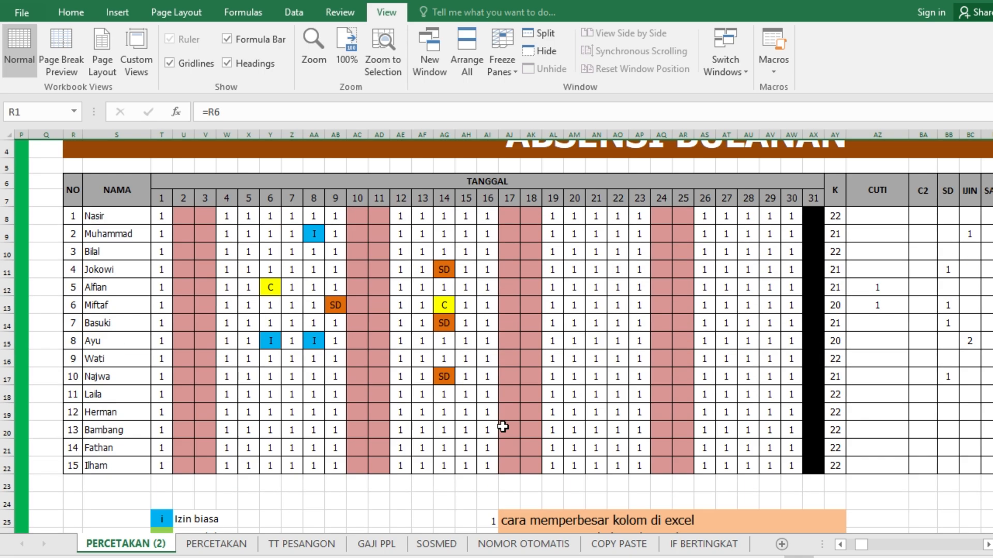
Review the topic list through the empty item 10 in AJ38, and return to the attendance table's header
{"action": "scroll", "coordinate": [765, 442], "scroll_direction": "down", "scroll_amount": 7}
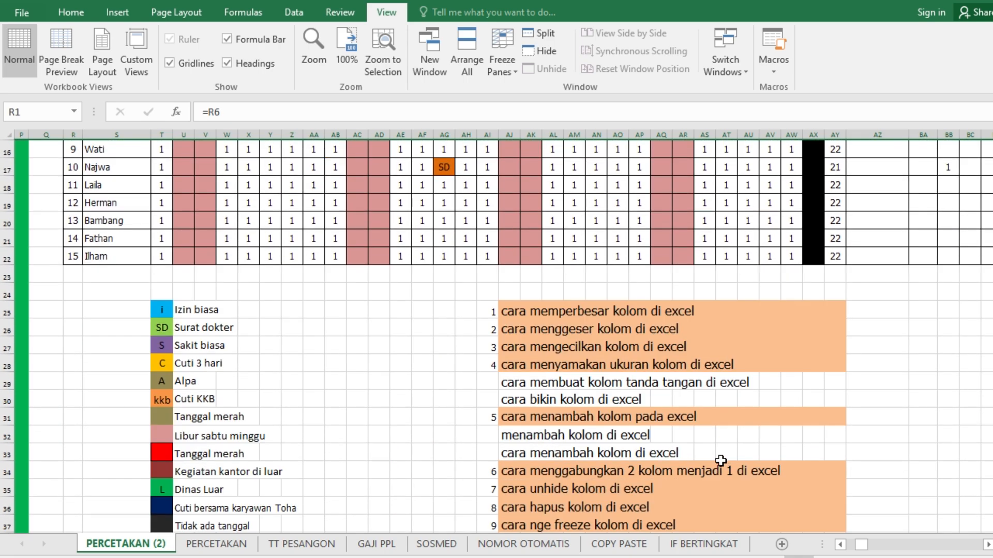
{"action": "left_click", "coordinate": [510, 437]}
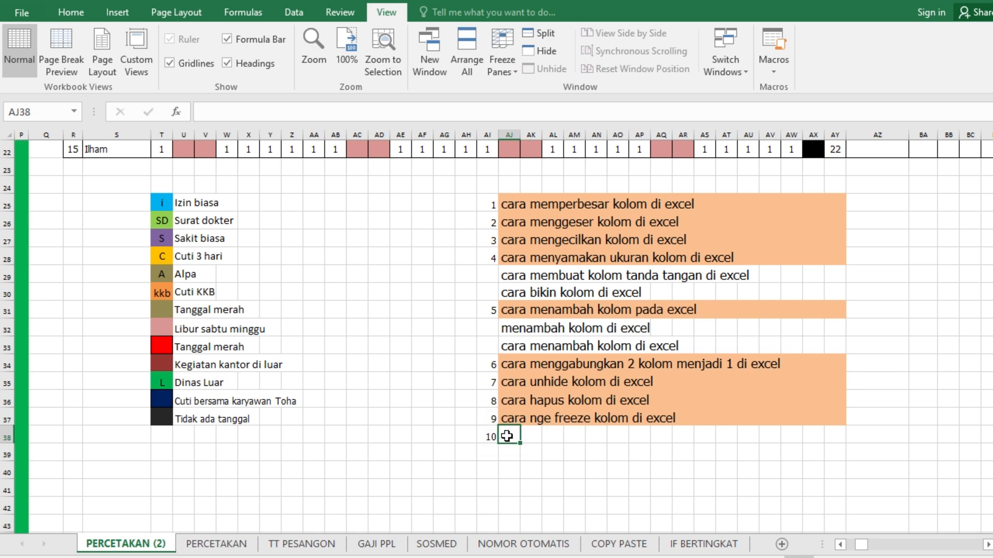
{"action": "scroll", "coordinate": [507, 435], "scroll_direction": "up", "scroll_amount": 7}
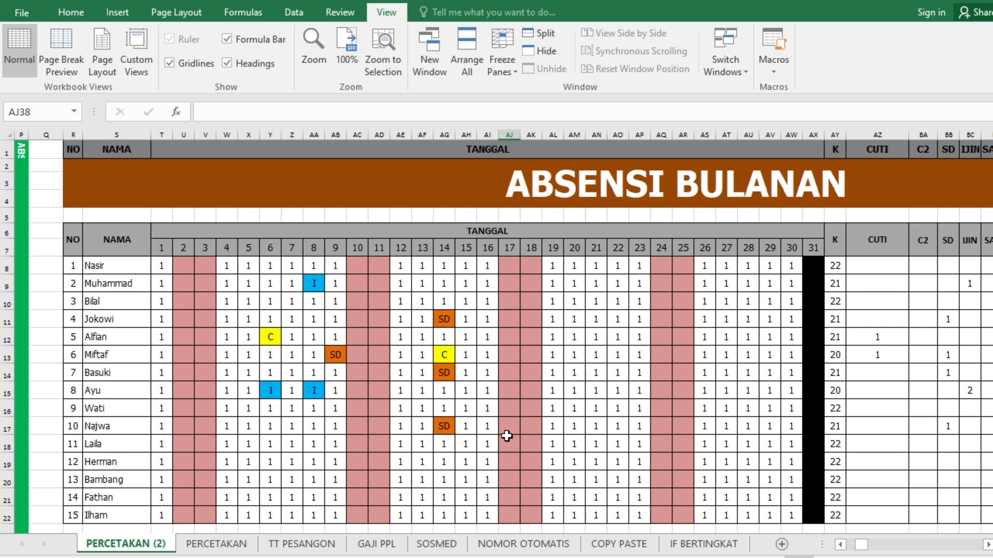
{"action": "left_click", "coordinate": [987, 545]}
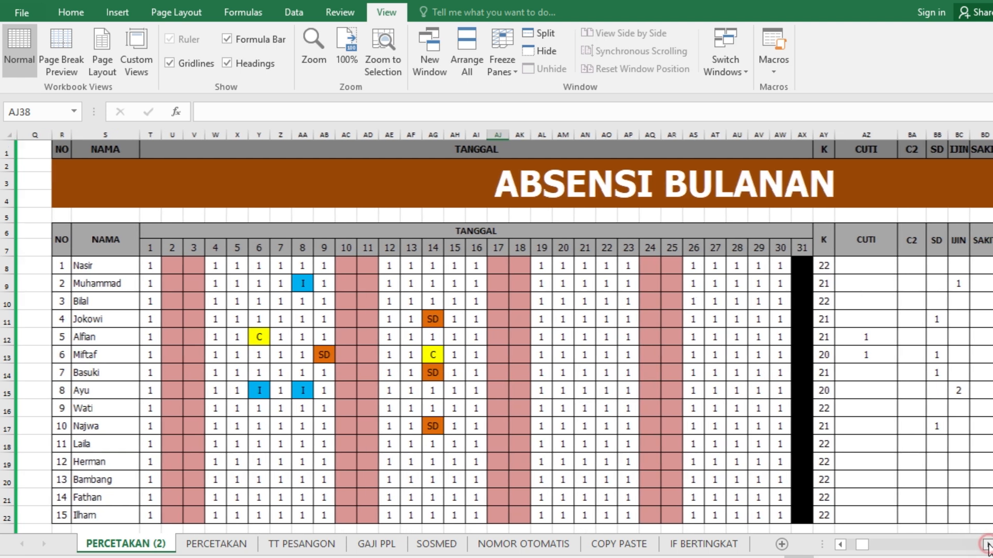